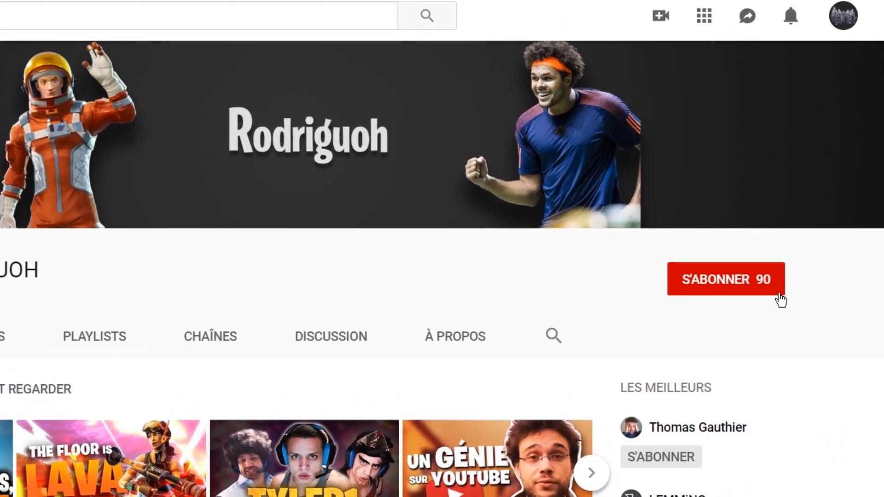
Step: Subscribe to the YouTube channel and turn on notifications for its new videos
left_click(806, 240)
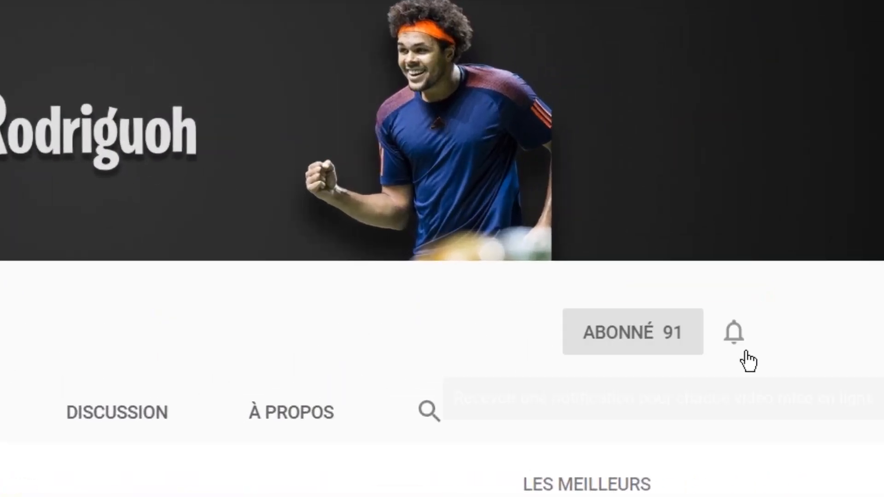
left_click(747, 337)
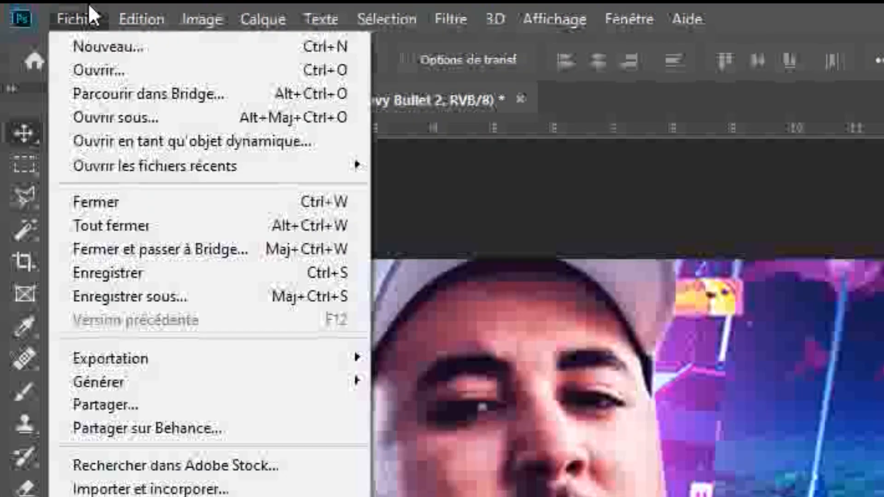
Step: Switch to Photoshop and create a document named Miniature Gotaga, 1920 x 1080 pixels at 72 pixels per inch
left_click(111, 44)
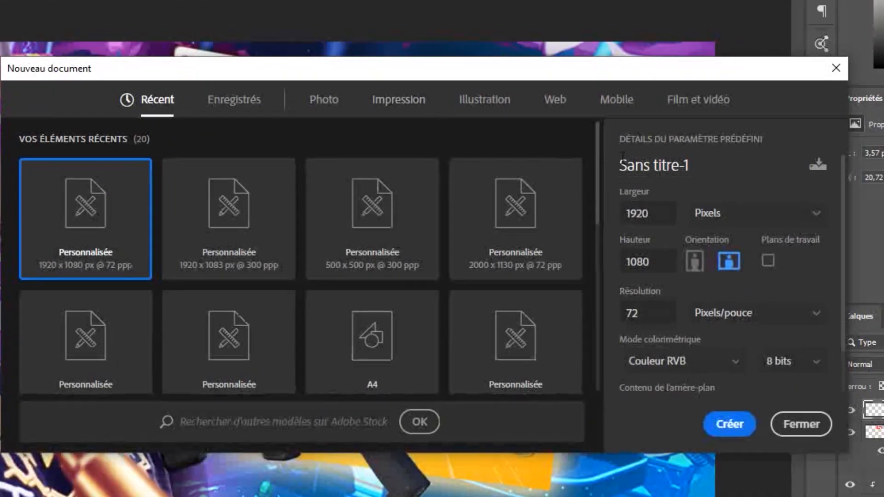
left_click_drag(690, 164, 590, 168)
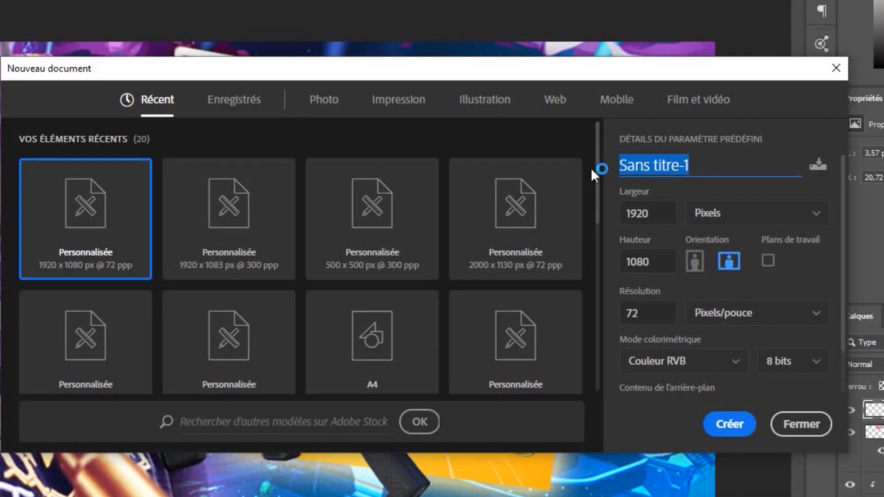
type("Miniature Gotaga")
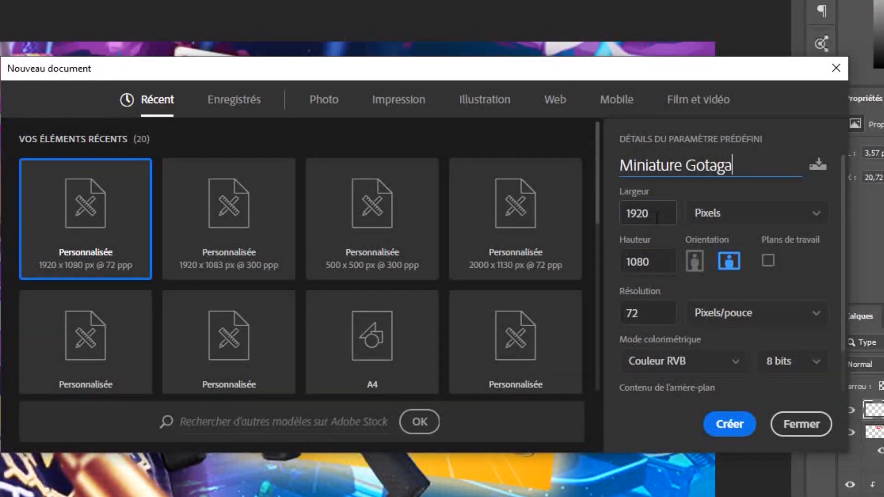
double_click(657, 219)
type("1920")
key("Tab")
type("1080")
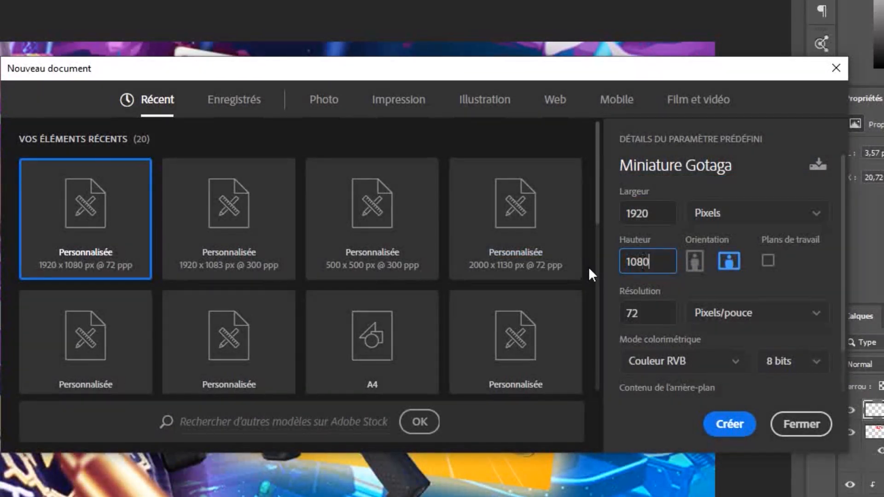
key("Tab")
type("72")
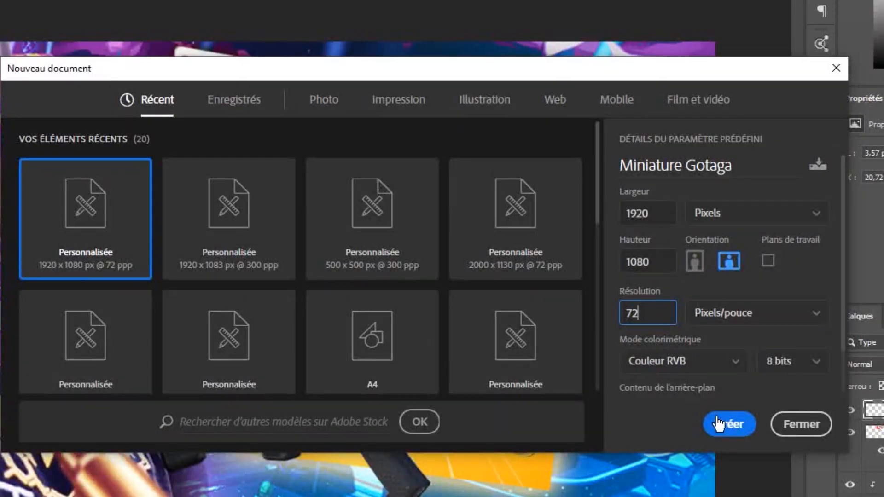
left_click(721, 423)
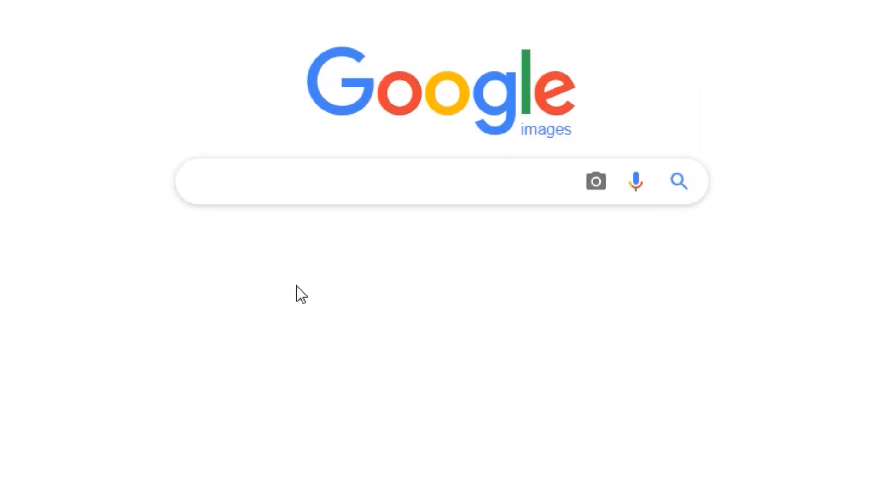
Step: Switch to Google Images, search for "neo tilted" and filter the results to large images
type("neo tilted")
key("Return")
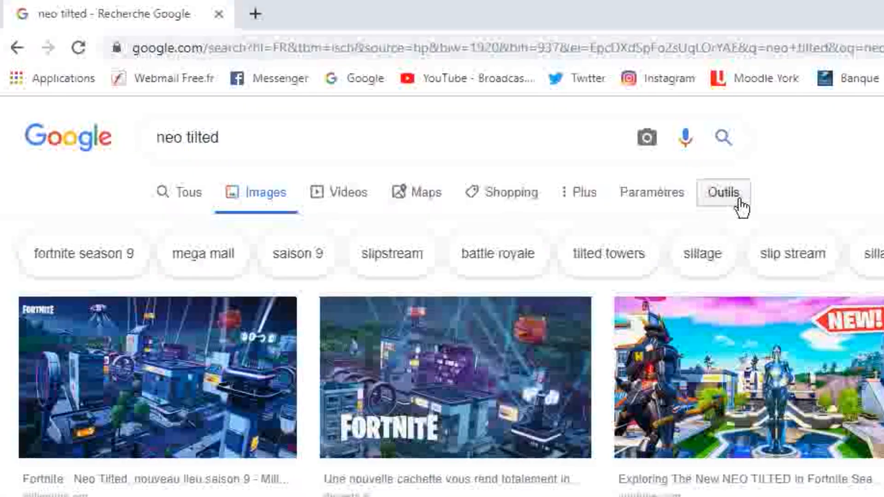
left_click(349, 93)
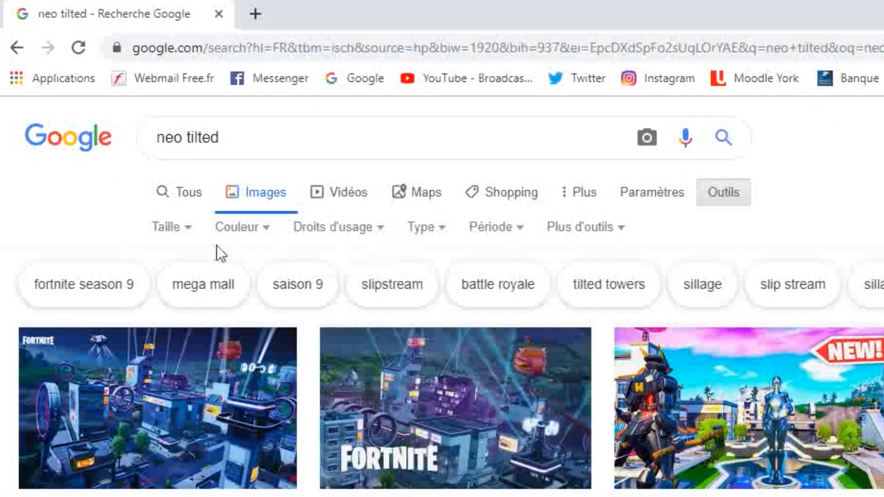
left_click(159, 228)
left_click(187, 284)
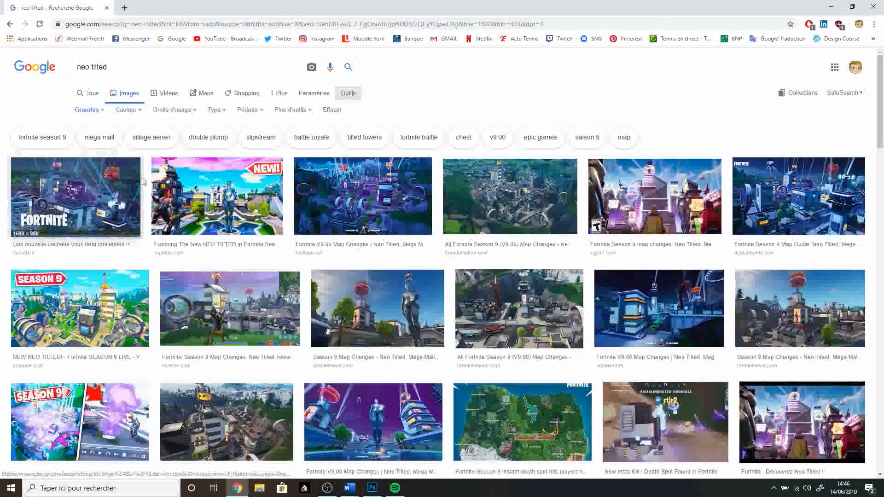
Step: Copy the night-time Neo Tilted city image from Digital Trends, paste it into the Photoshop document and lock its layer
left_click(736, 193)
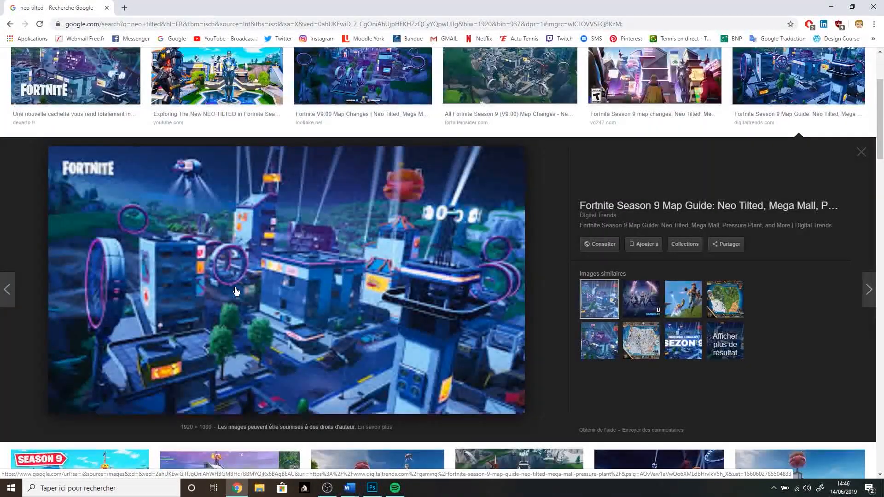
right_click(235, 288)
left_click(258, 393)
left_click(372, 489)
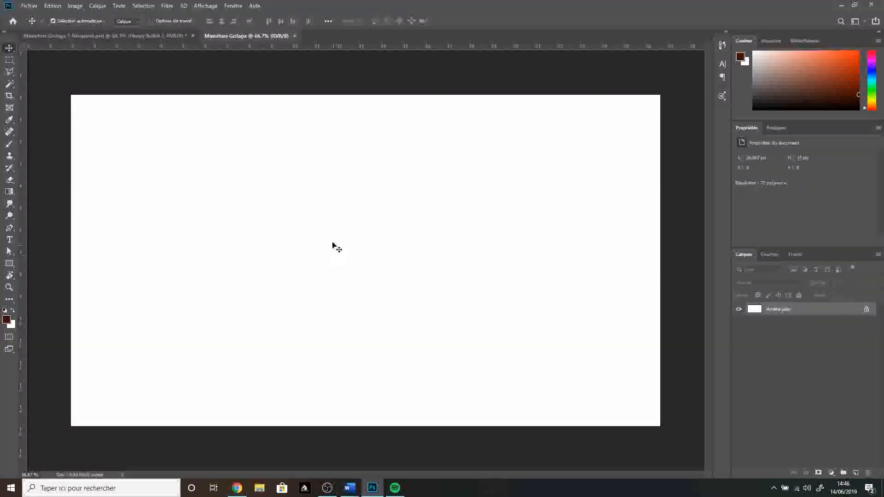
key("ctrl+v")
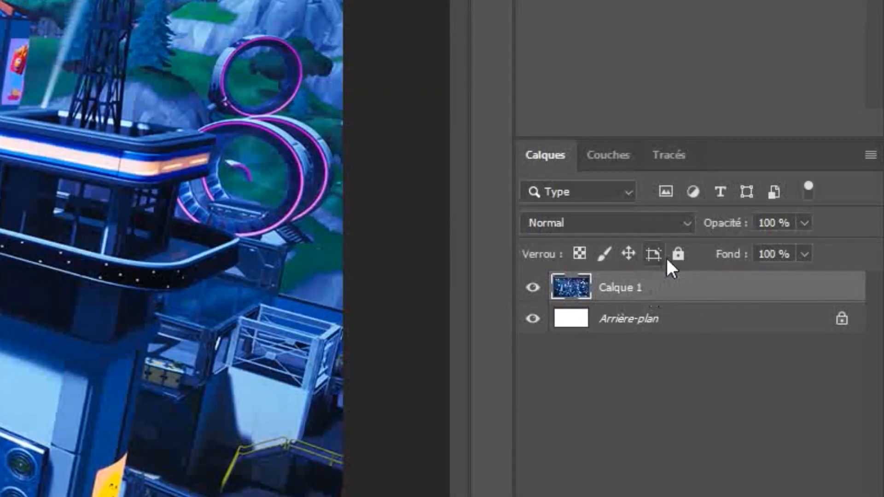
left_click(799, 295)
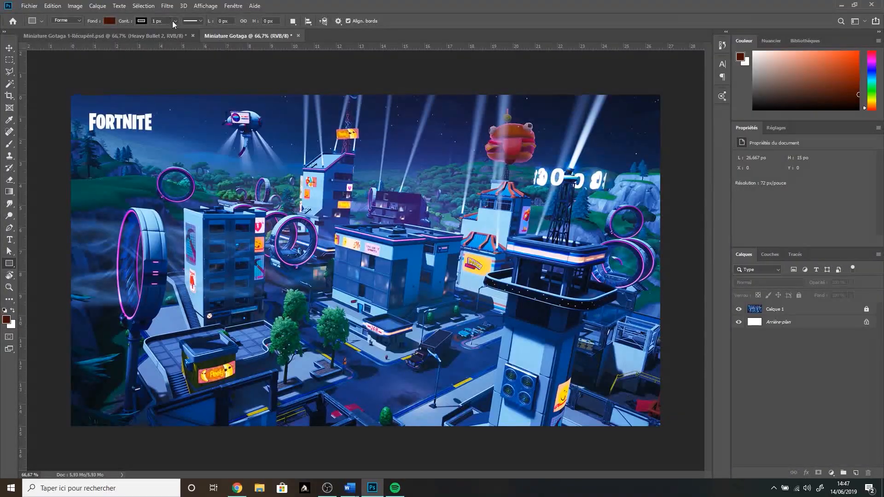
Step: Draw a pale yellow square of about 503 px without an outline over the right half of the city image
left_click(109, 21)
left_click(128, 97)
left_click_drag(441, 205, 661, 358)
left_click(9, 49)
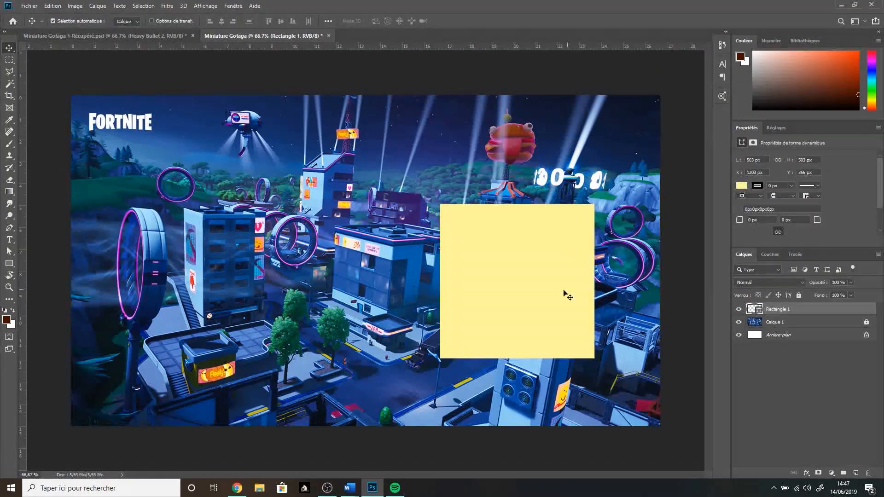
Step: Move the yellow square toward the canvas centre, tilt it slightly clockwise and enlarge it to about 9.08 inches overall
left_click_drag(558, 294, 513, 273)
key("ctrl+t")
left_click_drag(581, 237, 583, 251)
key("Return")
key("ctrl+t")
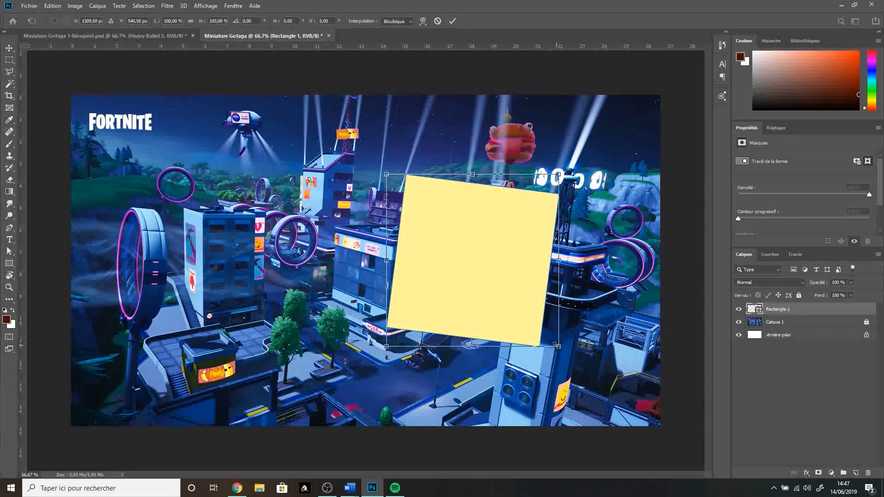
left_click_drag(556, 344, 573, 362)
key("Return")
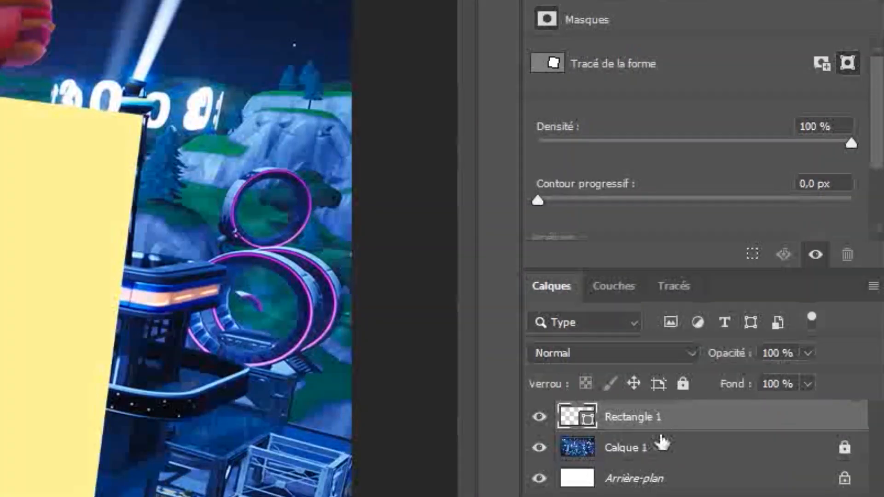
Step: Rasterize the Rectangle 1 layer and lock its transparent pixels
right_click(665, 418)
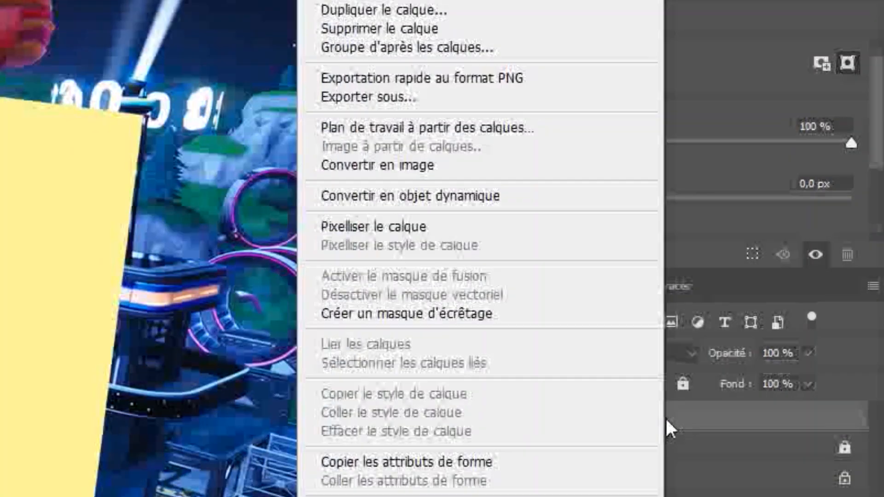
left_click(590, 226)
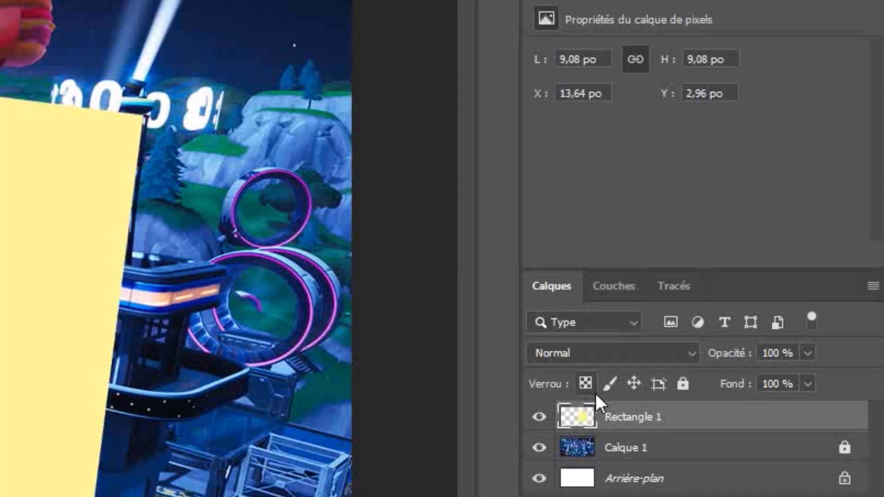
left_click(591, 379)
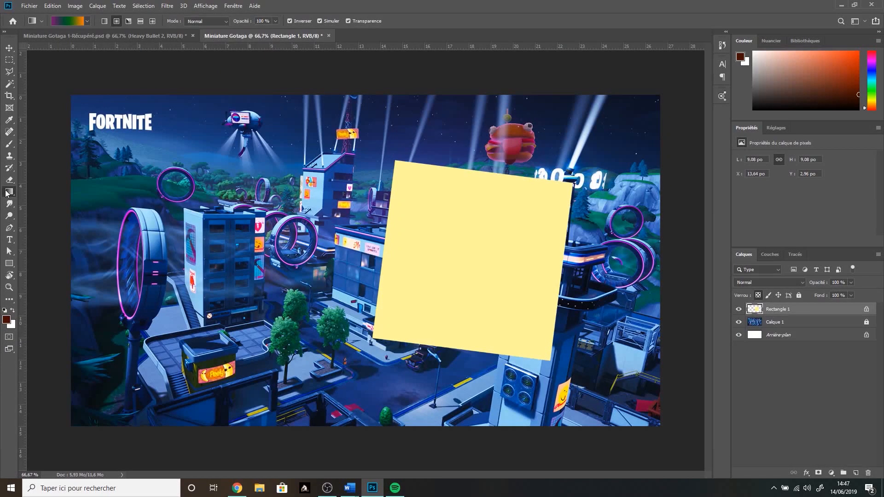
Step: Choose the violet-to-orange gradient preset for the Gradient tool and set its first colour stop to ff7800
left_click(66, 21)
left_click(613, 197)
double_click(548, 337)
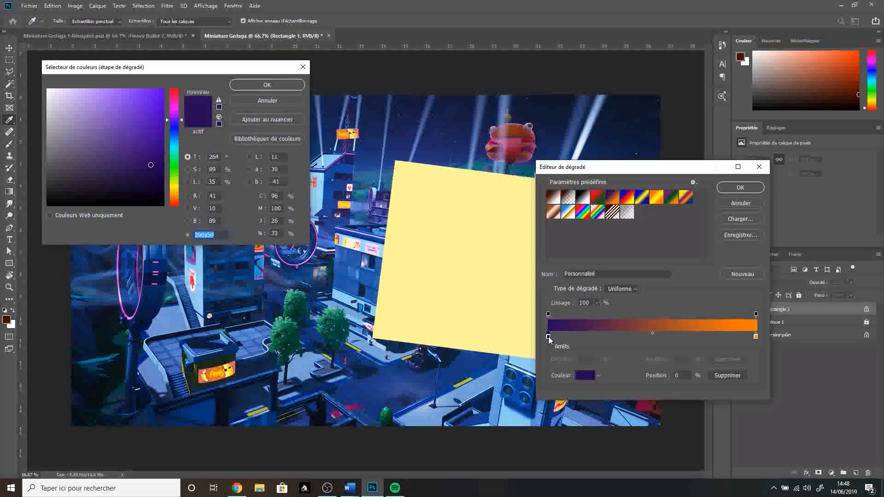
type("ff7800")
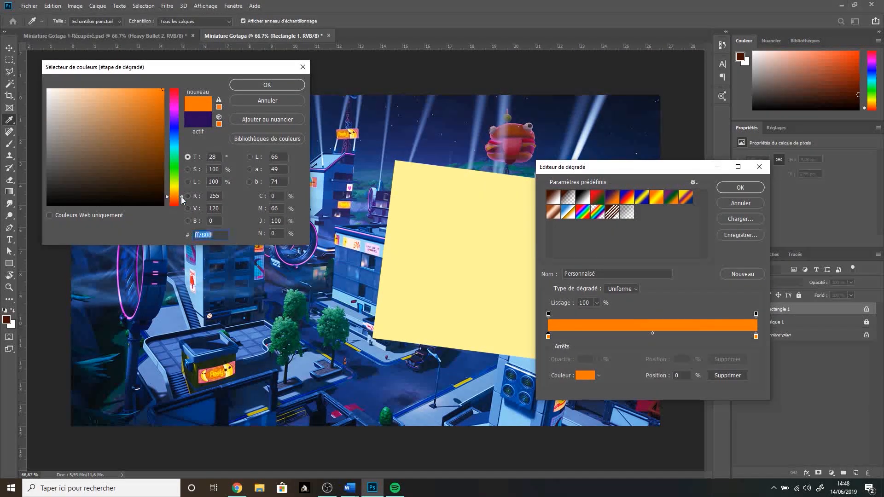
left_click(242, 85)
Step: Set the gradient's end stop to ffae00 and fill the square with the radial gradient from its centre outward
double_click(757, 338)
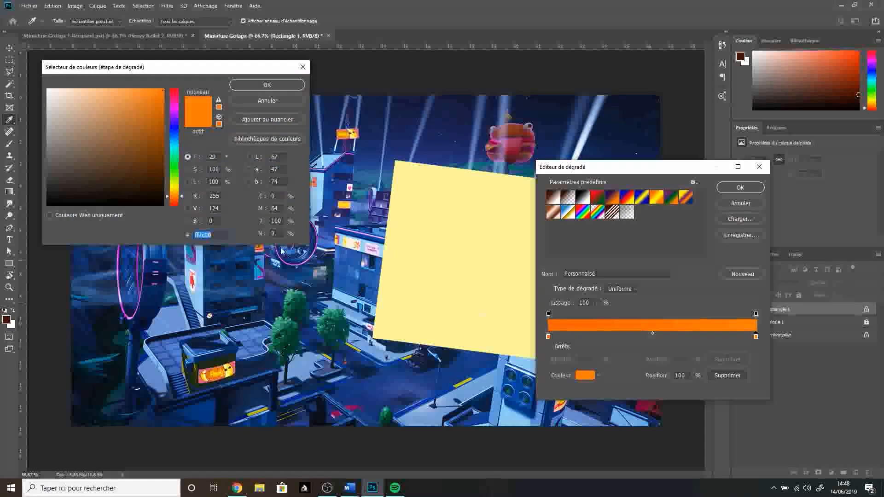
left_click_drag(182, 197, 182, 193)
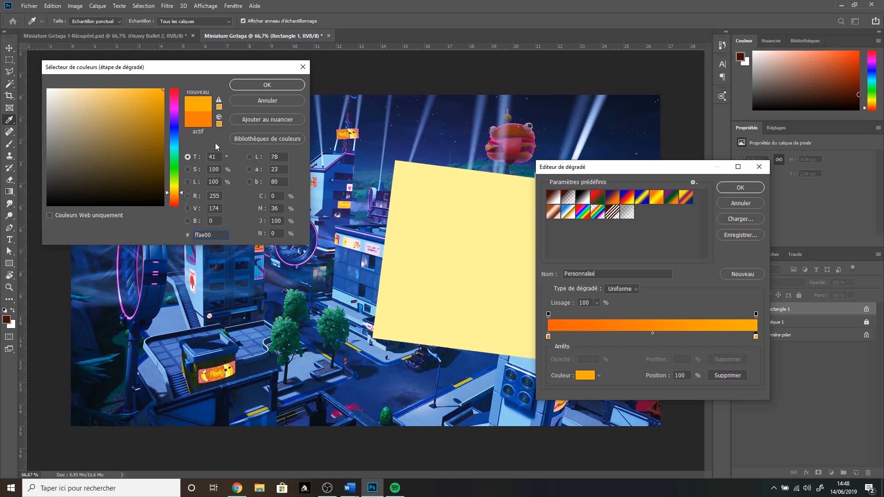
left_click(251, 87)
left_click(739, 188)
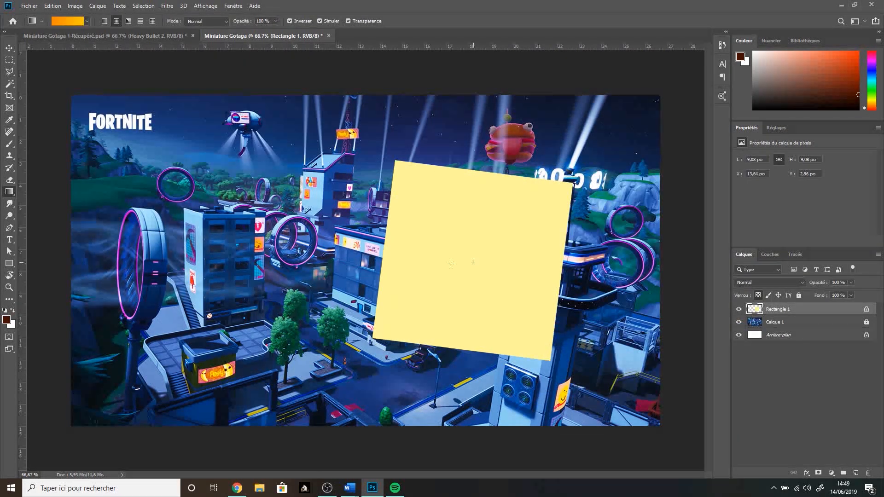
left_click_drag(451, 264, 286, 262)
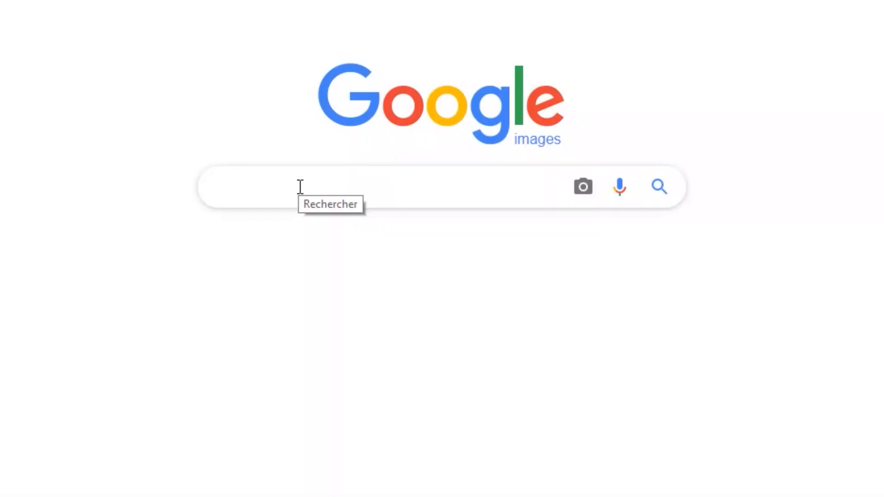
Step: Switch to Google Images and search for "speedlines"
type("speedlin")
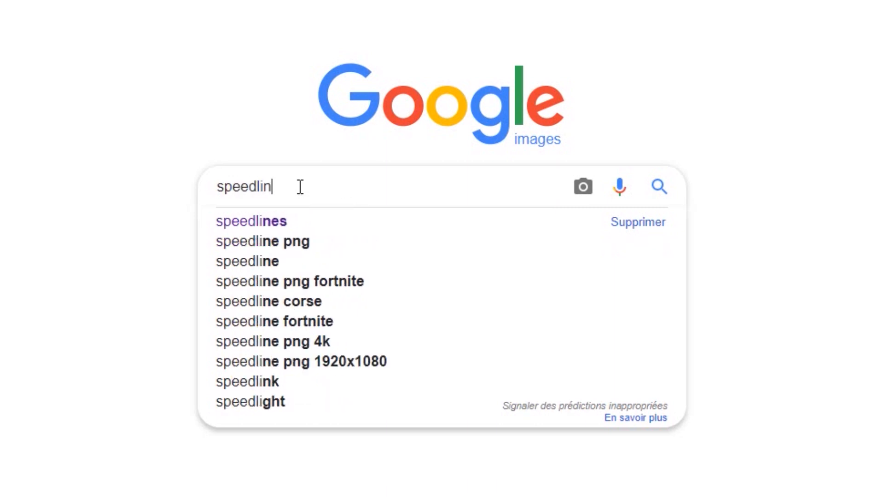
type("es")
key("Return")
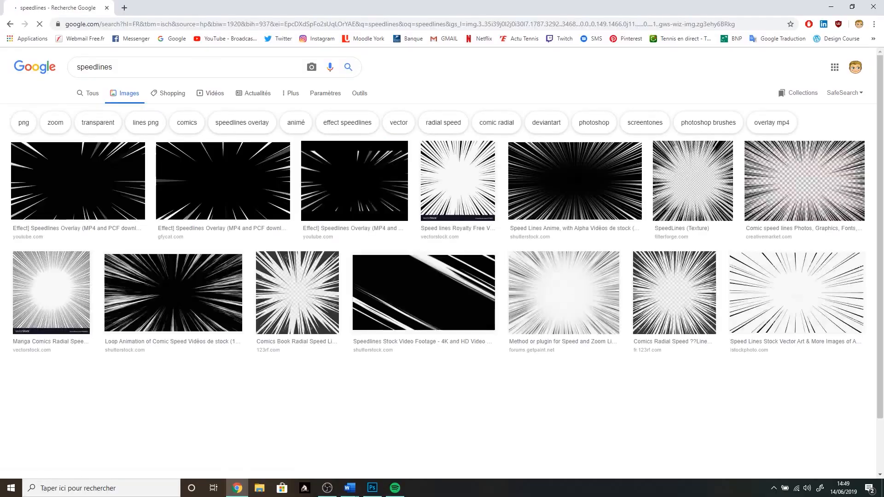
Step: Copy the first black Speedlines Overlay image and paste it into the Photoshop thumbnail document
left_click(131, 191)
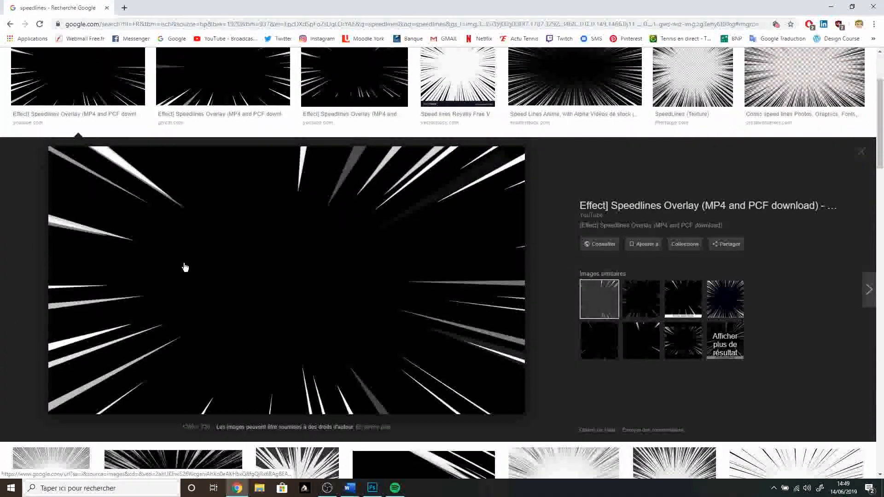
right_click(184, 265)
left_click(259, 381)
key("alt+Tab")
key("ctrl+v")
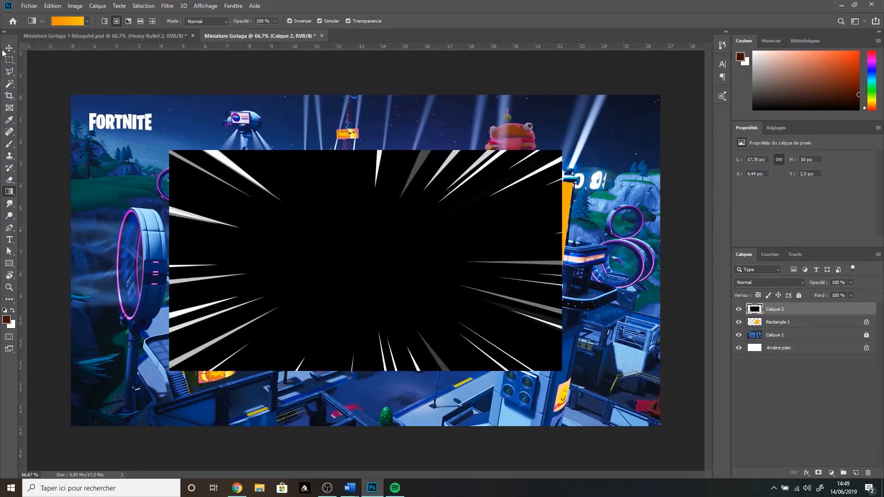
Step: Position the speedlines image over the orange square and narrow it to about 9.78 inches wide
left_click(9, 49)
left_click_drag(186, 158, 206, 158)
key("ctrl+t")
left_click_drag(189, 262, 365, 278)
key("Return")
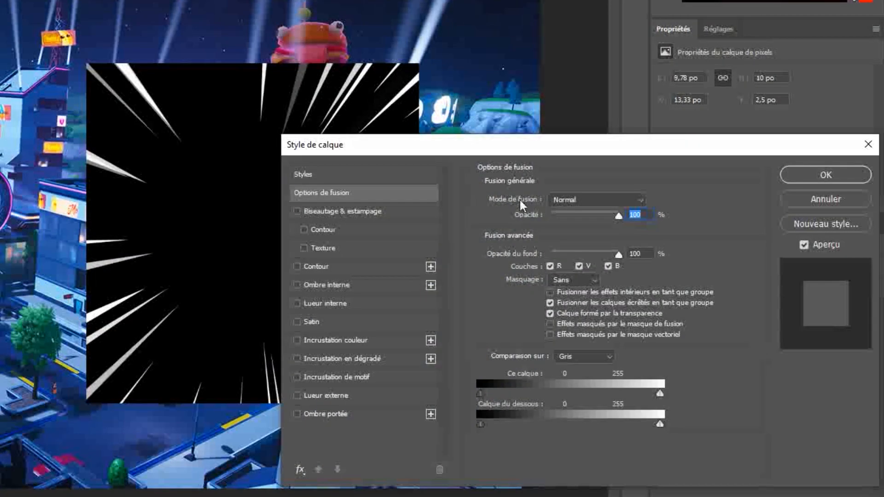
Step: Lower the speedlines layer's opacity to 55 %, then rotate and resize it to match the tilted orange square
left_click(589, 214)
left_click(827, 173)
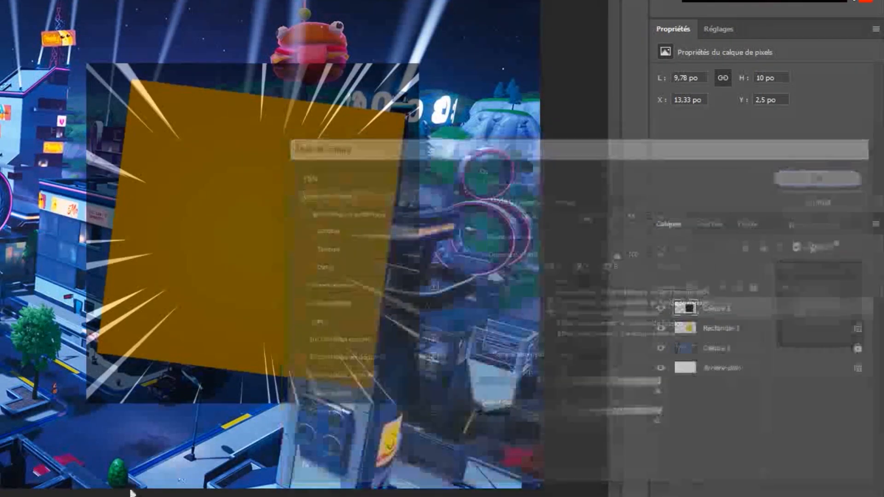
key("ctrl+t")
left_click_drag(435, 67, 457, 93)
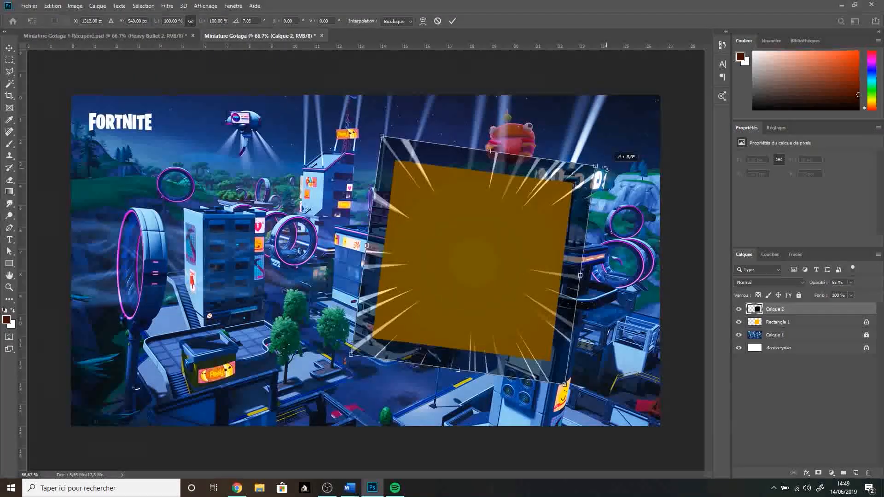
mouse_move(605, 169)
left_mouse_down()
mouse_move(594, 164)
mouse_move(575, 177)
mouse_move(593, 177)
left_mouse_up()
key("Return")
Step: Apply the speedlines transformation and set the layer's opacity to 100 %
double_click(811, 310)
left_click_drag(688, 248, 712, 248)
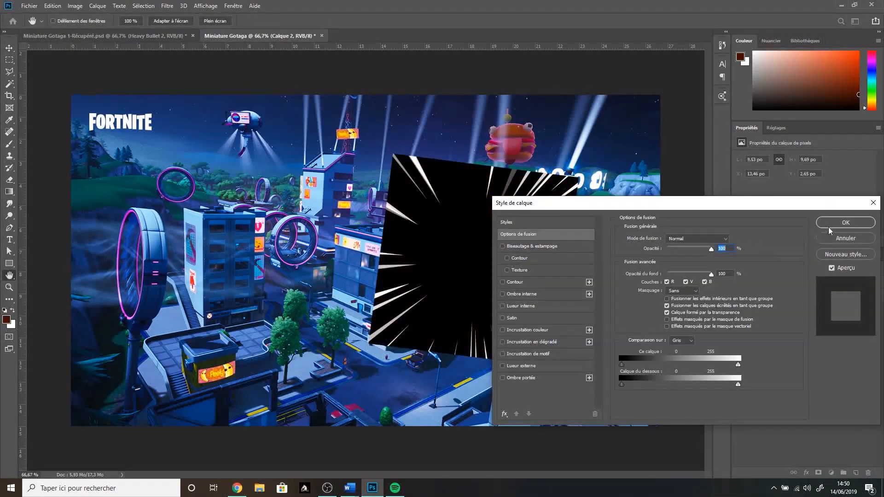
left_click(846, 222)
Step: Clip the speedlines layer to the orange rectangle and set its blend mode to Superposition (Screen)
right_click(820, 309)
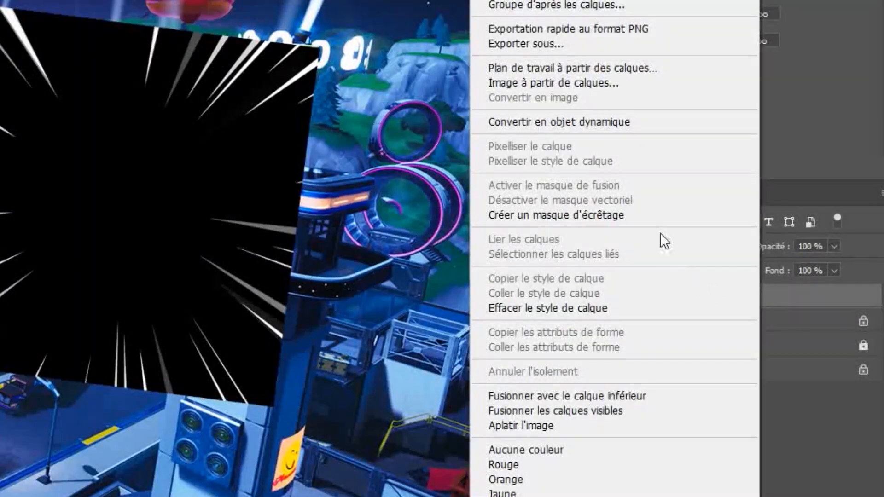
left_click(643, 215)
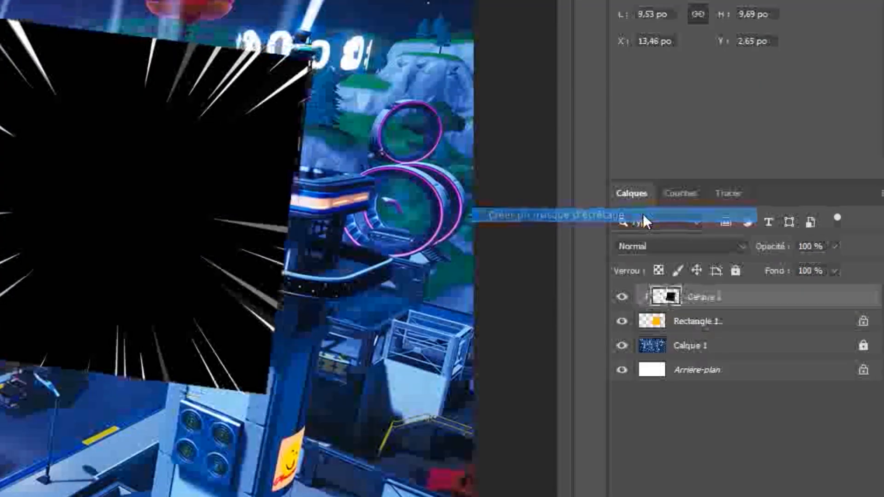
left_click(695, 247)
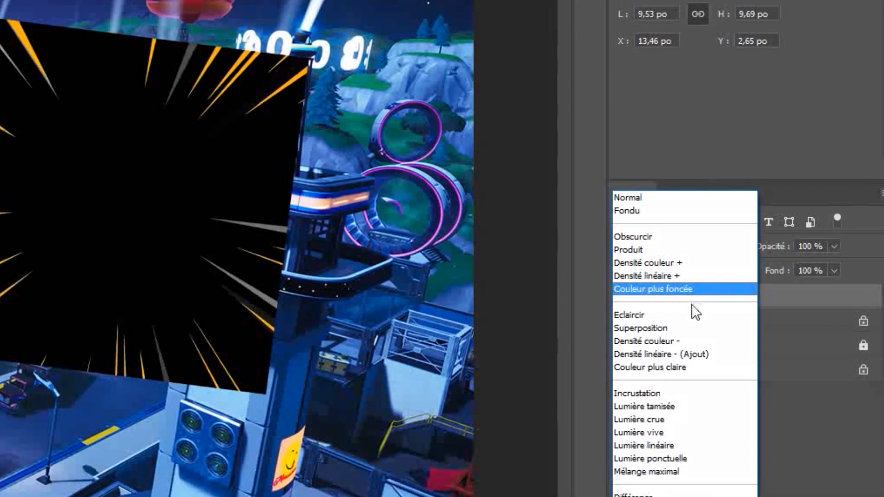
left_click(689, 324)
Step: Add an outer glow to the orange rectangle layer and choose a lighter yellow for the glow colour
double_click(808, 324)
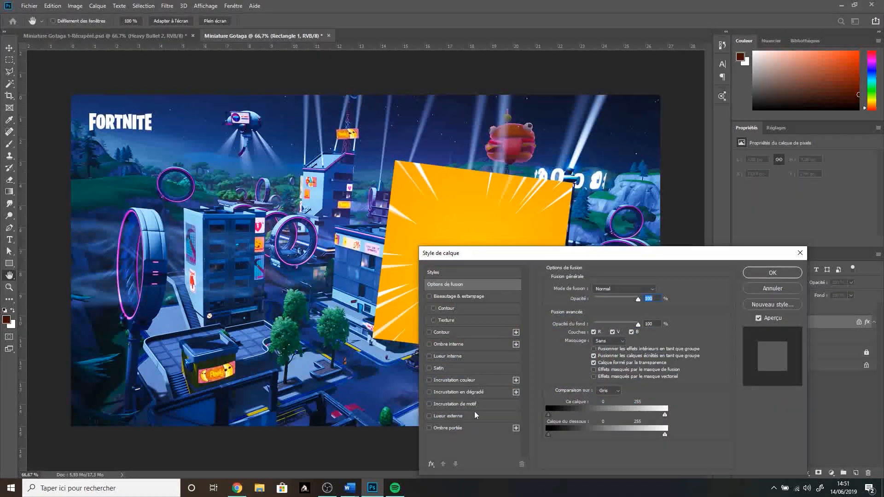
left_click_drag(493, 253, 80, 152)
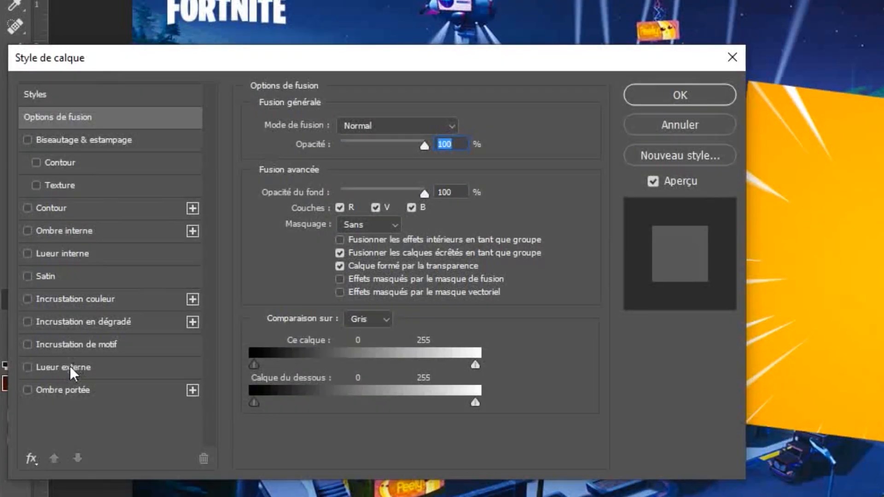
left_click(69, 368)
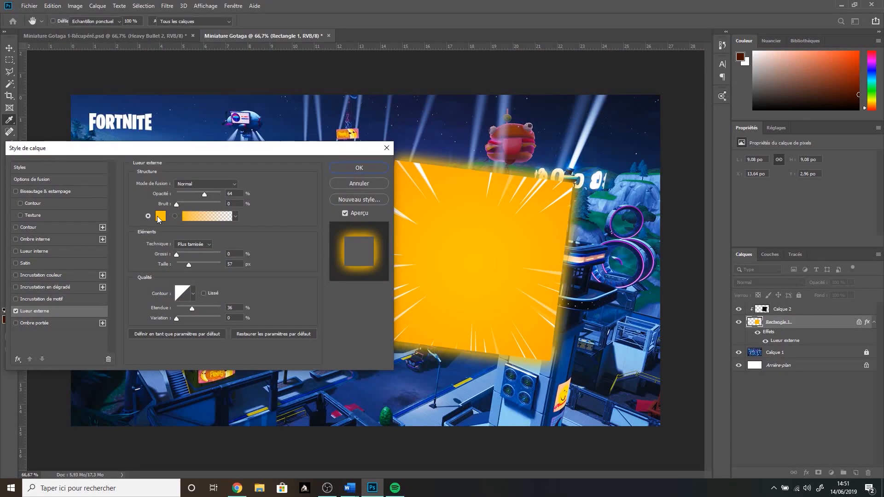
left_click(161, 216)
left_click(272, 86)
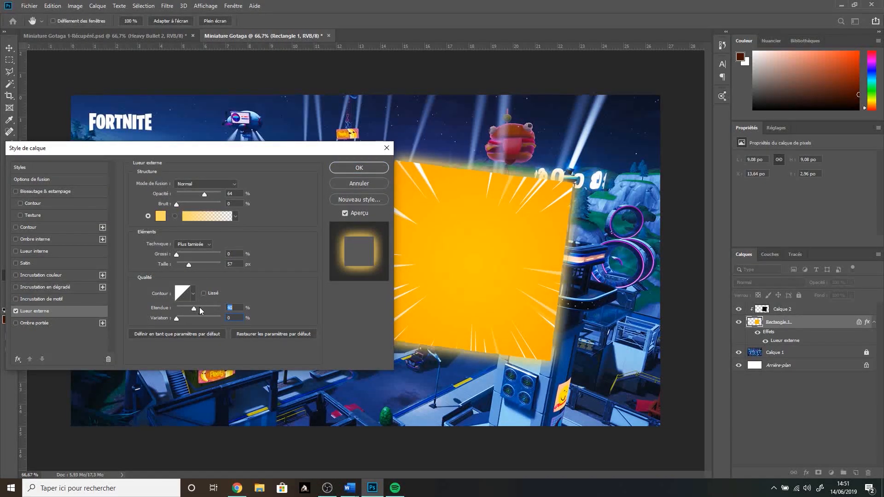
Step: Set the rectangle's outer glow to 77 % range, 25 % spread and 50 px size
left_click_drag(200, 307, 211, 309)
left_click(235, 254)
type("25")
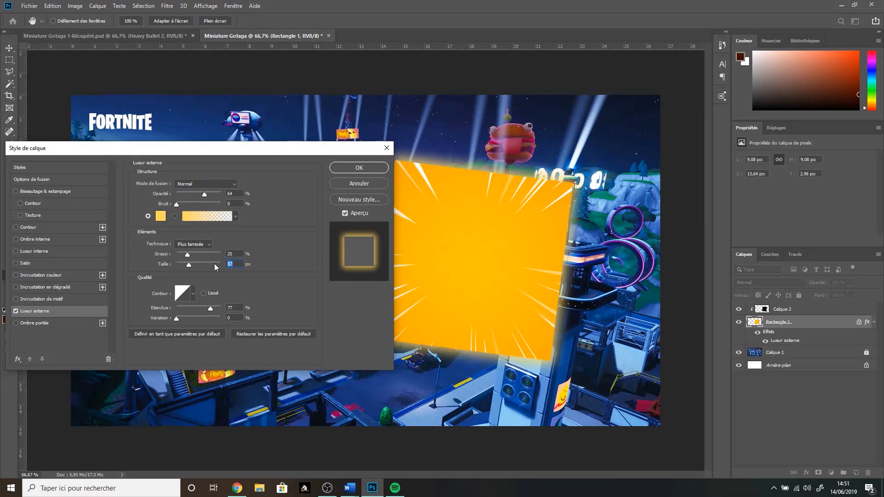
type("50")
key("Return")
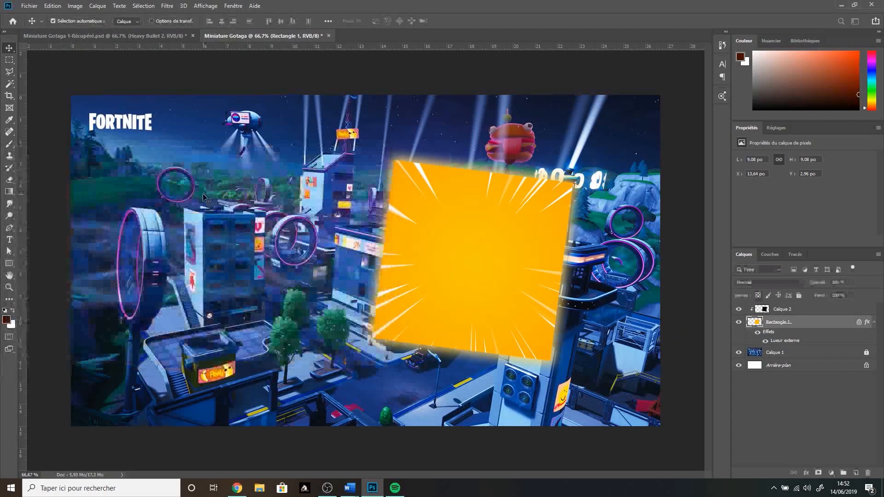
Step: Switch to Google Images and search for "tactical ar fortnite"
type("tactical ar")
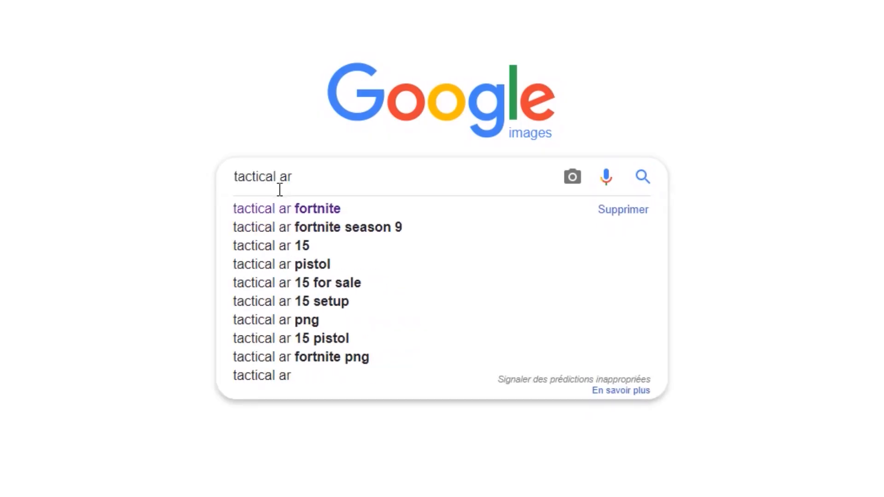
key("Down")
key("Return")
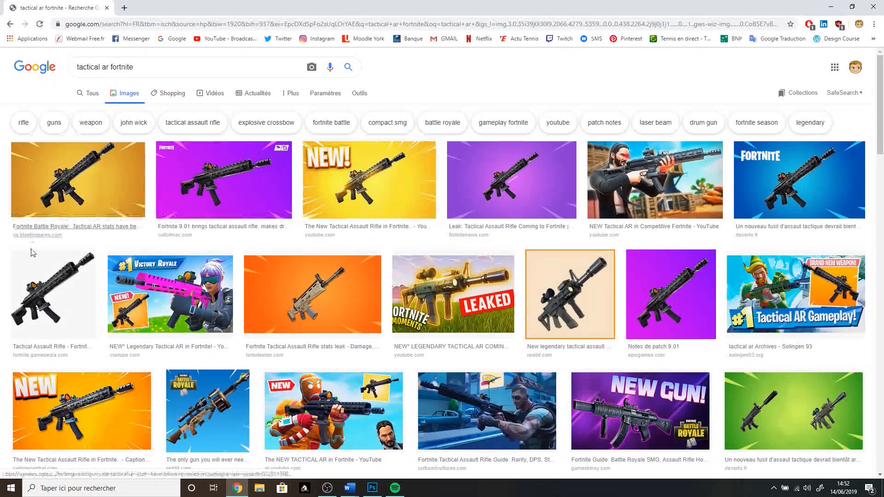
Step: Open the transparent Tactical Assault Rifle image from Fortnite Wiki and save it as Tac-ar.png in the Objets folder
left_click(32, 252)
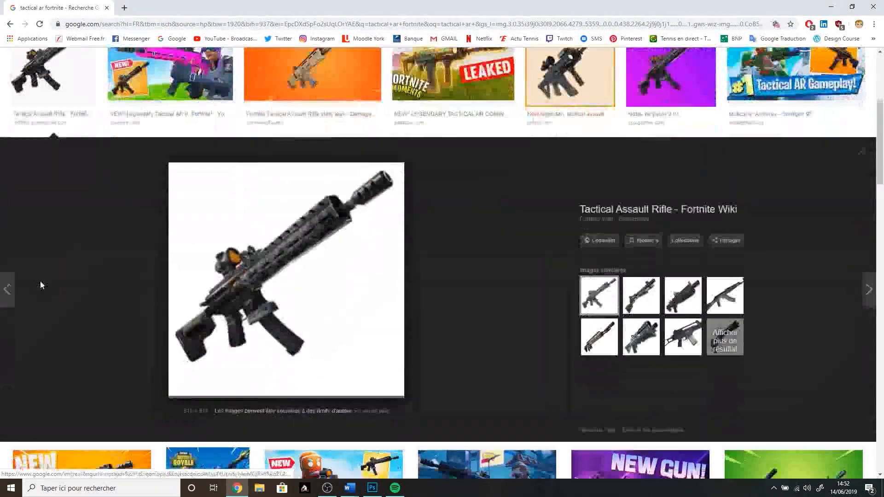
right_click(266, 296)
left_click(362, 394)
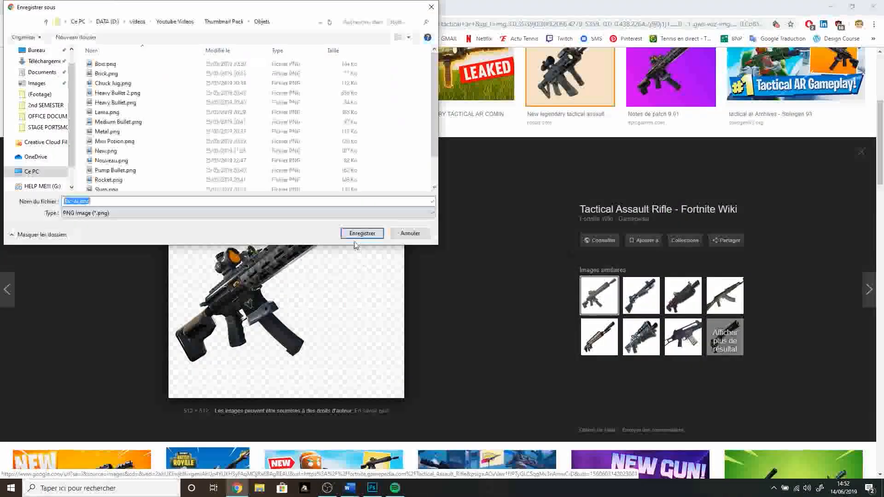
left_click(362, 234)
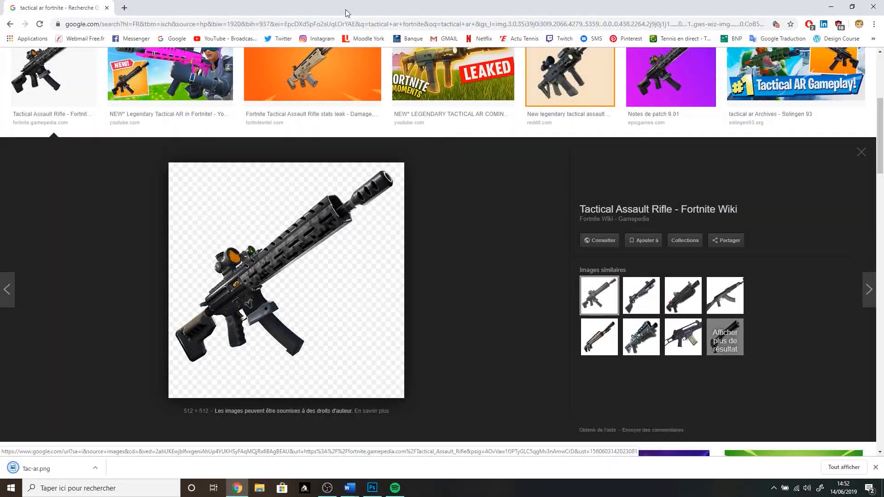
Step: Place Tac-ar.png in the Photoshop thumbnail, then enlarge, move and rotate it to lie across the orange square at about 11.5 inches wide
left_click_drag(345, 11, 284, 35)
left_click_drag(102, 469, 623, 331)
left_click_drag(444, 338, 501, 363)
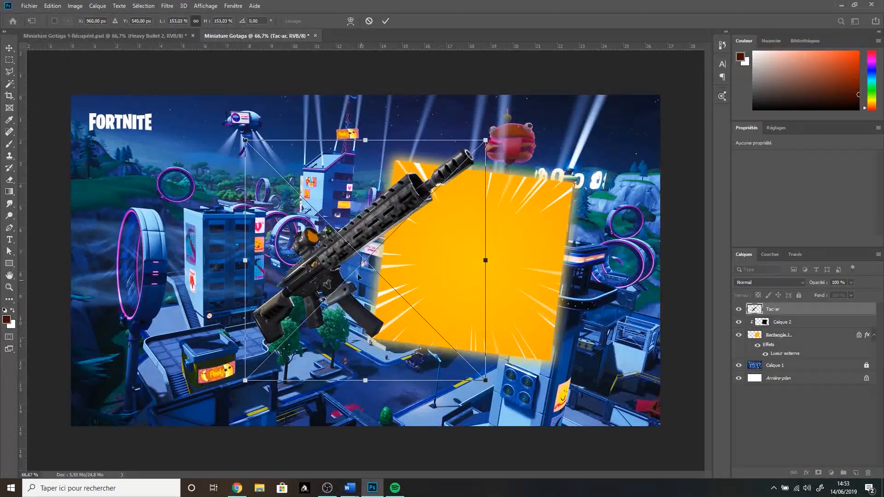
left_click_drag(344, 243, 453, 249)
left_click_drag(613, 258, 614, 284)
key("Return")
Step: Add an outer glow to the rifle layer using the same yellow glow settings as the orange square
double_click(845, 311)
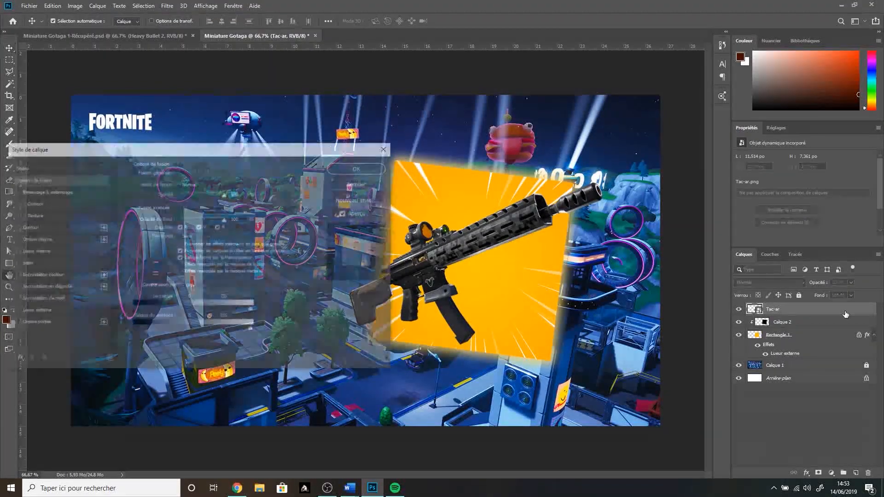
left_click(26, 312)
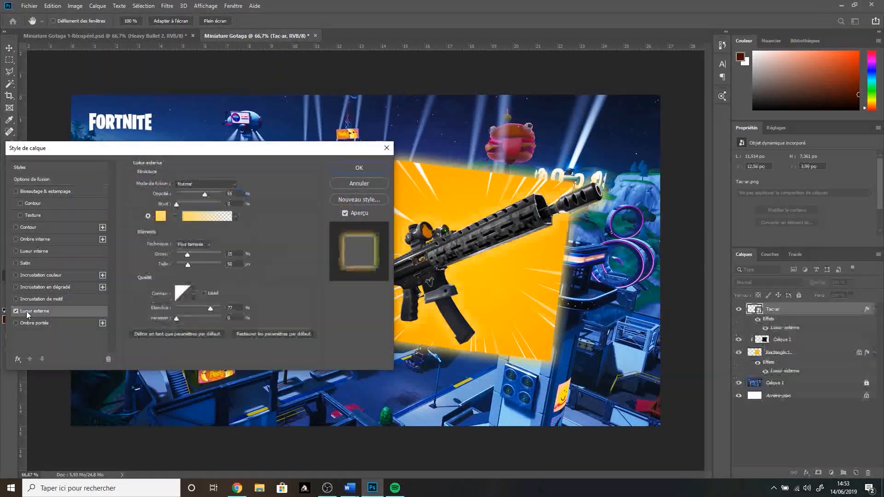
key("Return")
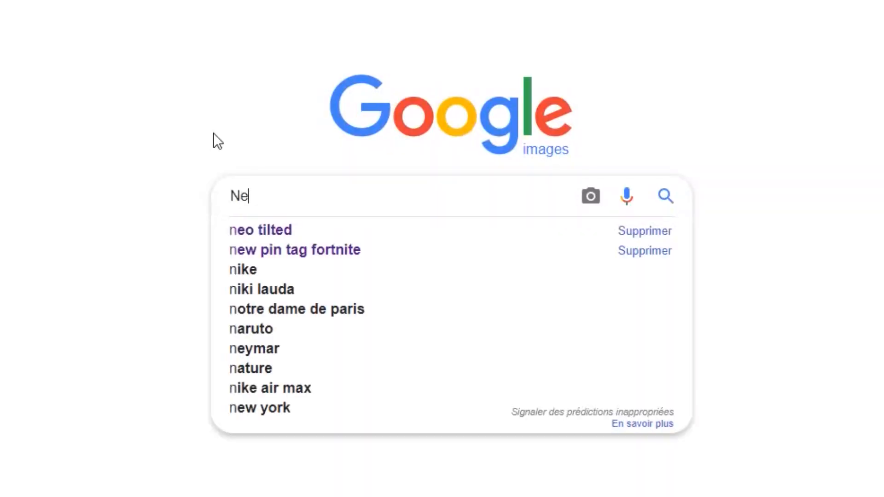
Step: Search Google Images for "New tag fortnite" and open the first result with the red NEW! tag
type("w tag f")
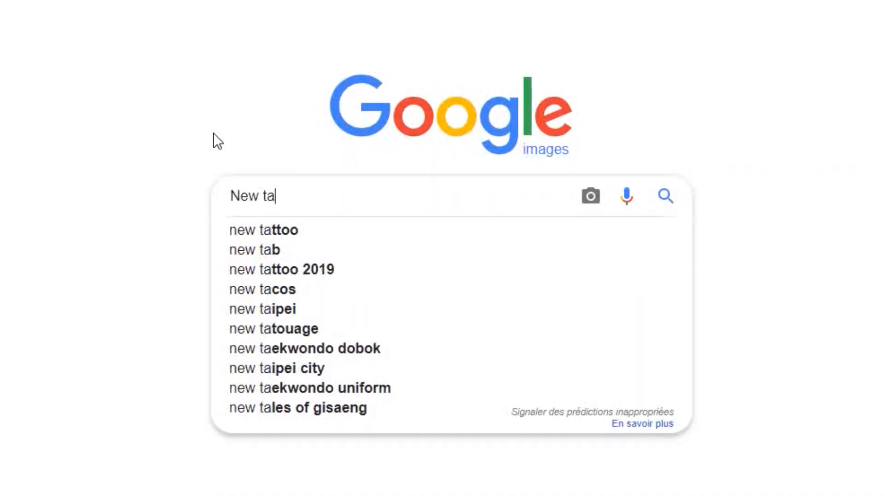
type("ortnite")
key("Return")
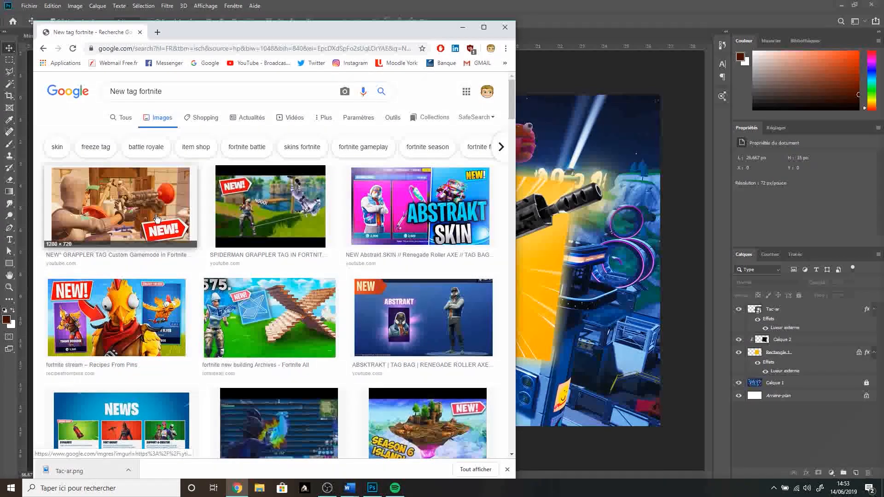
left_click(157, 218)
Step: Enlarge the browser window and capture the red NEW! tag from the image with the Windows snipping tool
left_click(484, 27)
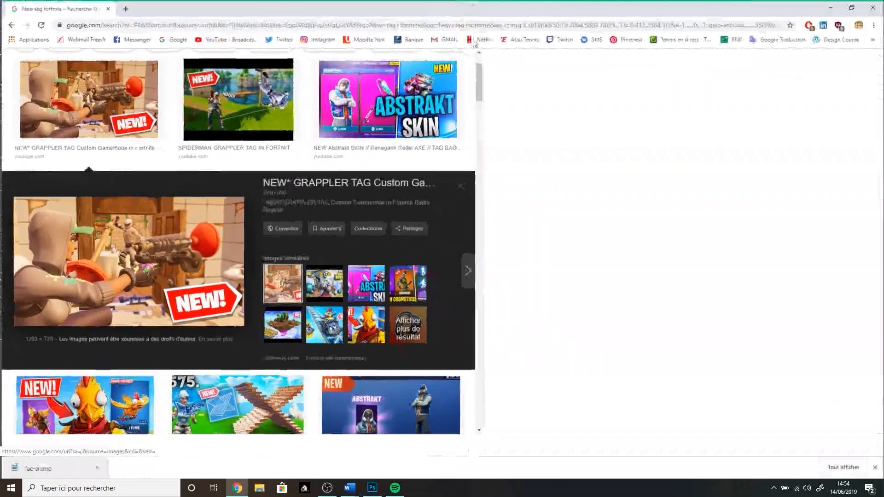
left_click(127, 494)
type("capture")
key("Return")
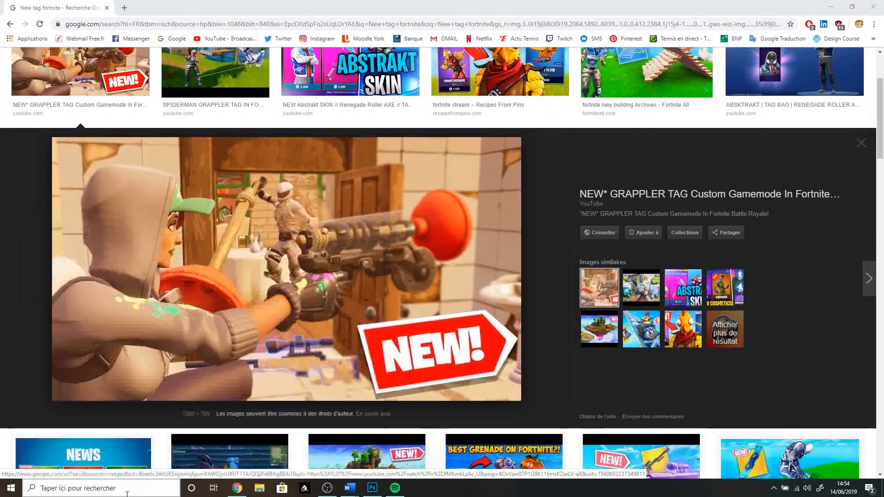
left_click(88, 68)
left_click_drag(347, 305, 521, 401)
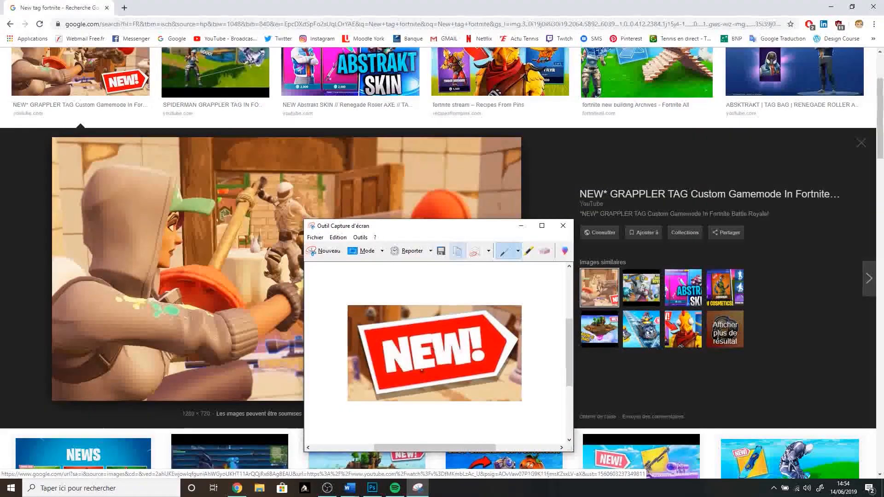
Step: Paste the NEW! tag capture into the Photoshop thumbnail and move it near the orange square's upper-left corner
left_click(372, 489)
key("ctrl+v")
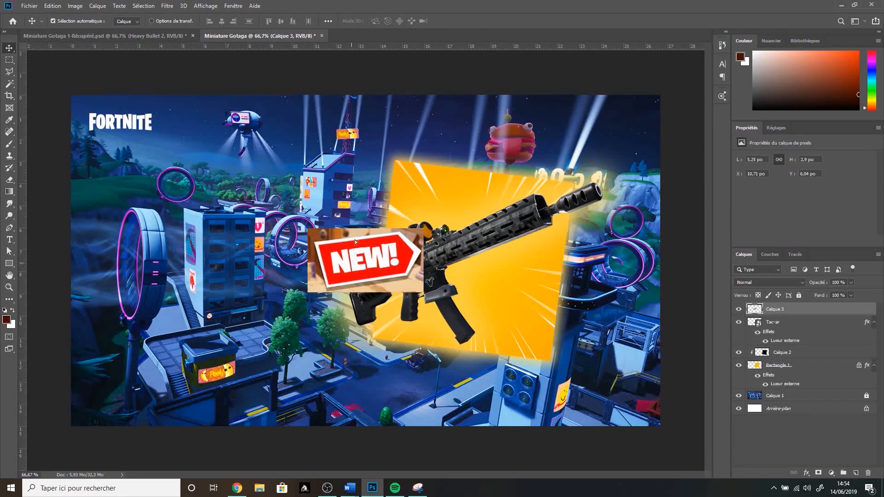
left_click_drag(354, 241, 367, 186)
Step: Outline the NEW! tag with the Polygonal Lasso and mask out the background around it
key("ctrl+plus")
key("ctrl+plus")
left_click_drag(394, 156, 345, 345)
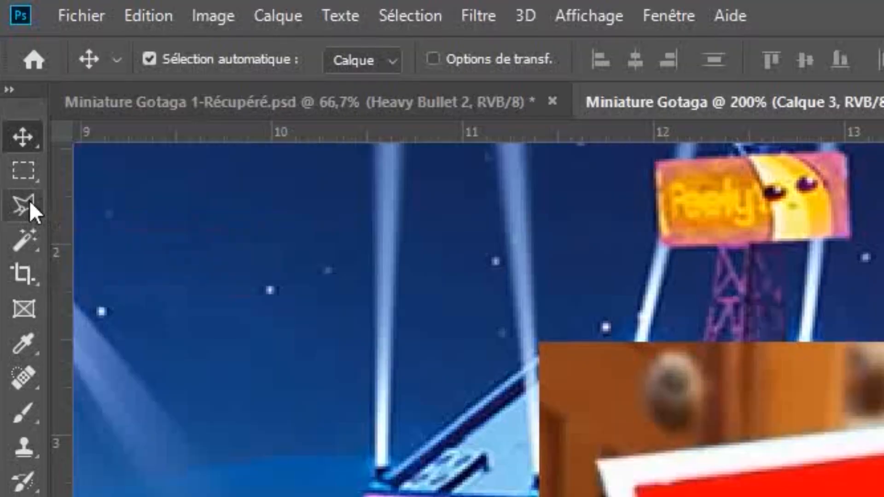
left_click(10, 72)
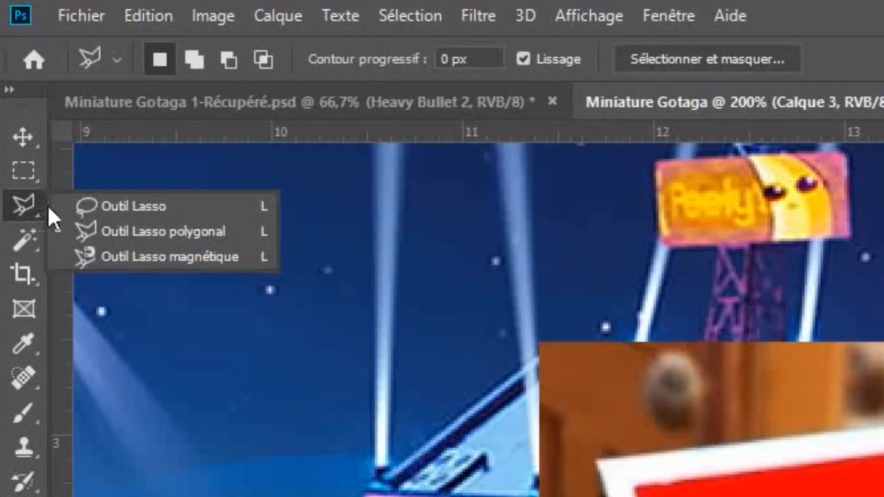
left_click(156, 231)
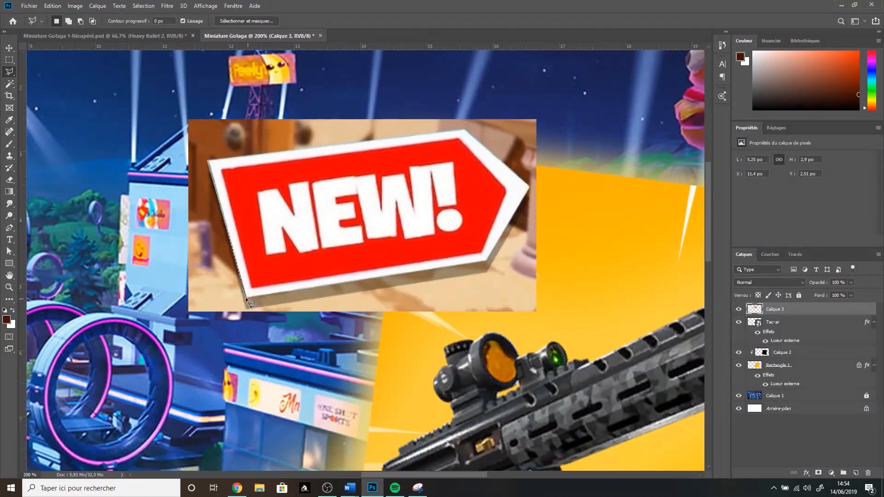
left_click(466, 131)
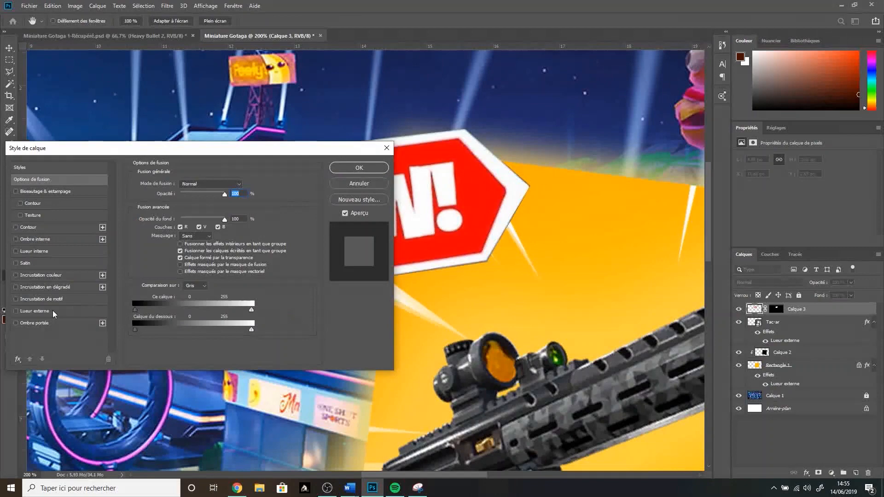
Step: Add a black drop shadow to the NEW! tag with a 120° angle, 0 % spread, 21 px size, a short distance and reduced opacity
left_click(35, 323)
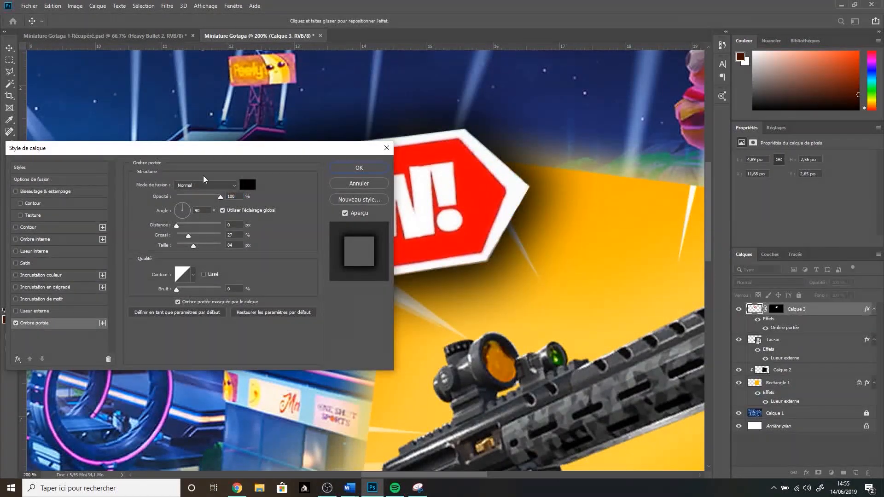
left_click_drag(138, 149, 668, 175)
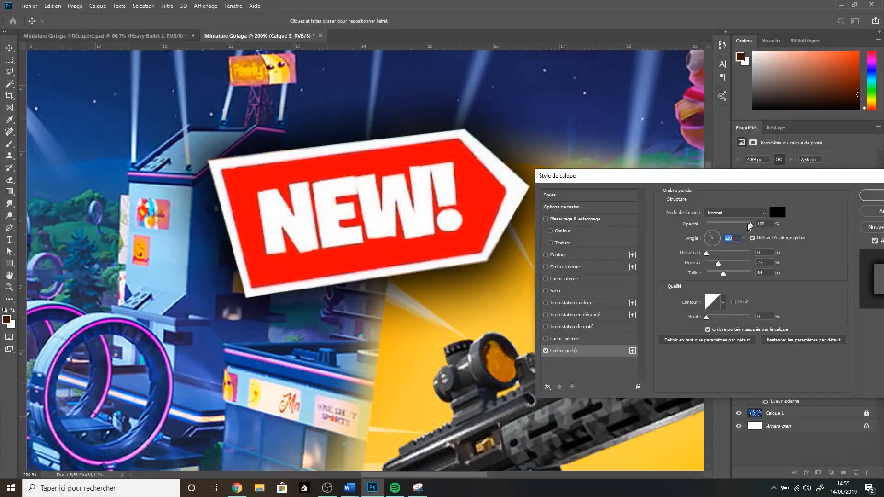
left_click_drag(707, 254, 717, 255)
mouse_move(719, 264)
left_mouse_down()
mouse_move(706, 264)
mouse_move(713, 274)
left_mouse_up()
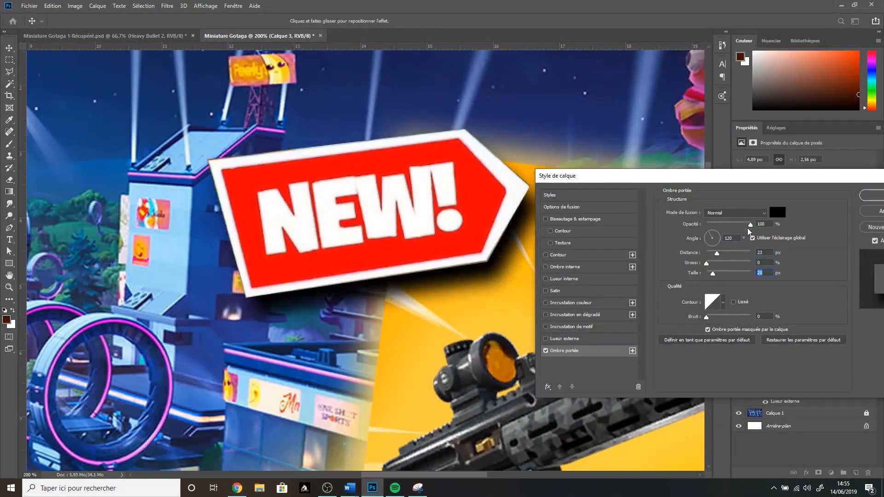
left_click_drag(751, 225, 735, 225)
left_click_drag(717, 253, 714, 254)
left_click(873, 195)
Step: Rotate the NEW! tag slightly clockwise and reposition it over the orange square's upper-left corner
key("ctrl+minus")
key("ctrl+minus")
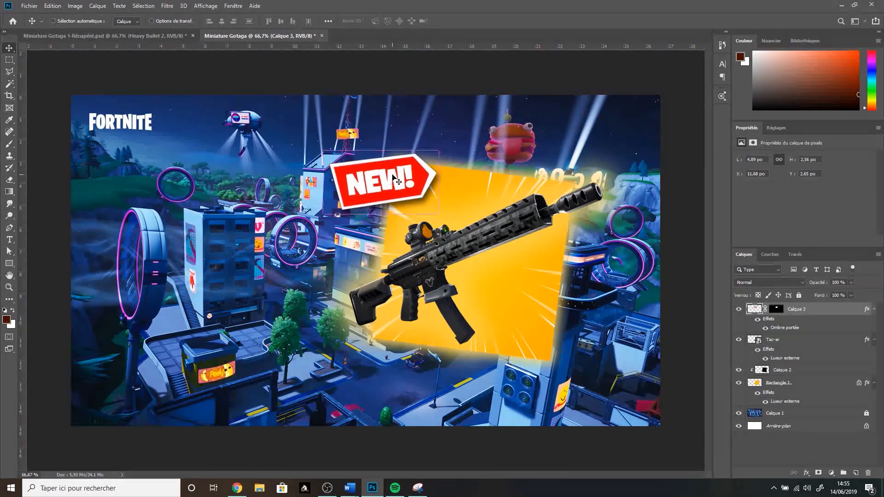
key("ctrl+t")
left_click_drag(450, 132, 462, 153)
left_click_drag(387, 189, 402, 173)
left_click_drag(402, 173, 400, 175)
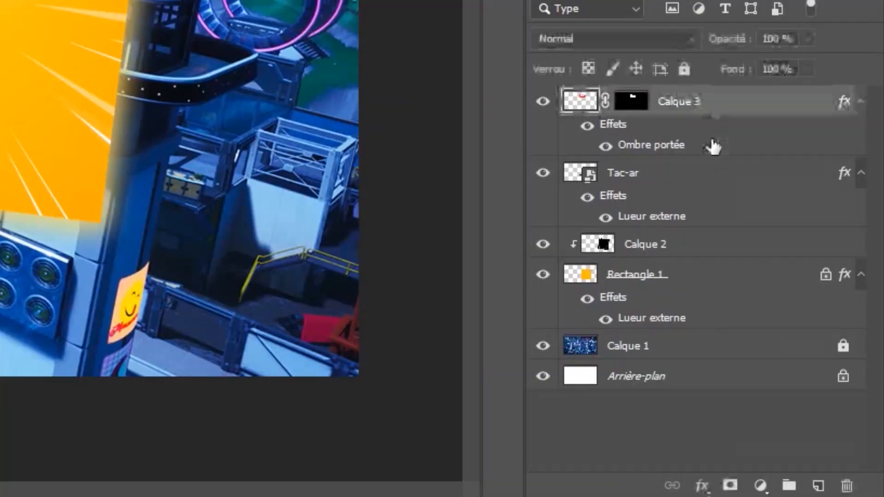
Step: Group the NEW! tag, rifle, speedlines and orange rectangle layers together
left_click(810, 385, "shift")
left_click(790, 486)
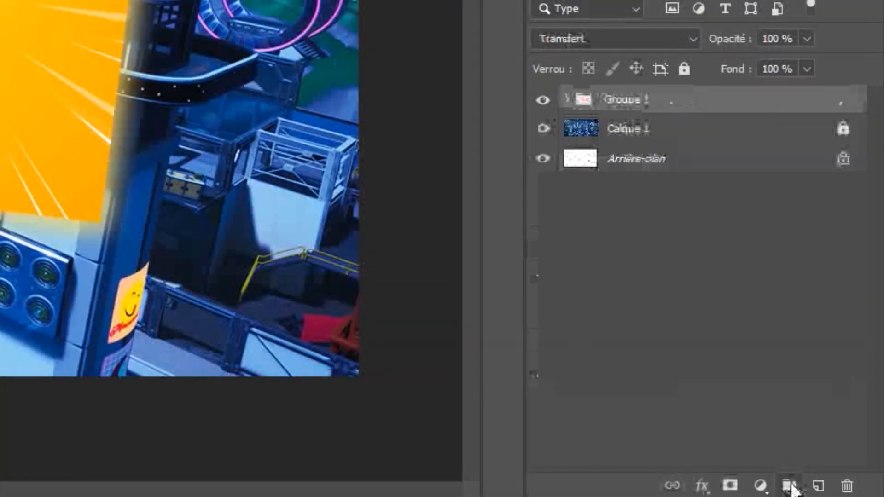
Step: Rename the new group as ARME and shift it slightly toward the canvas's lower-right
double_click(638, 110)
type("ARME")
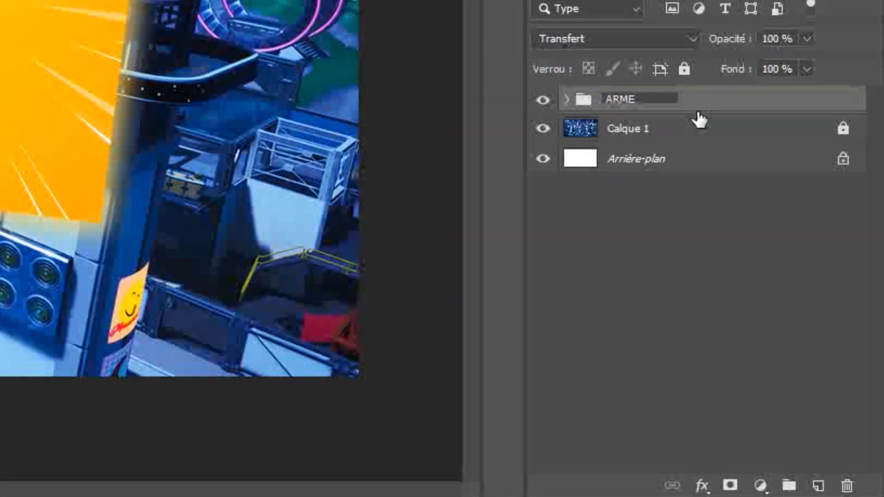
key("Return")
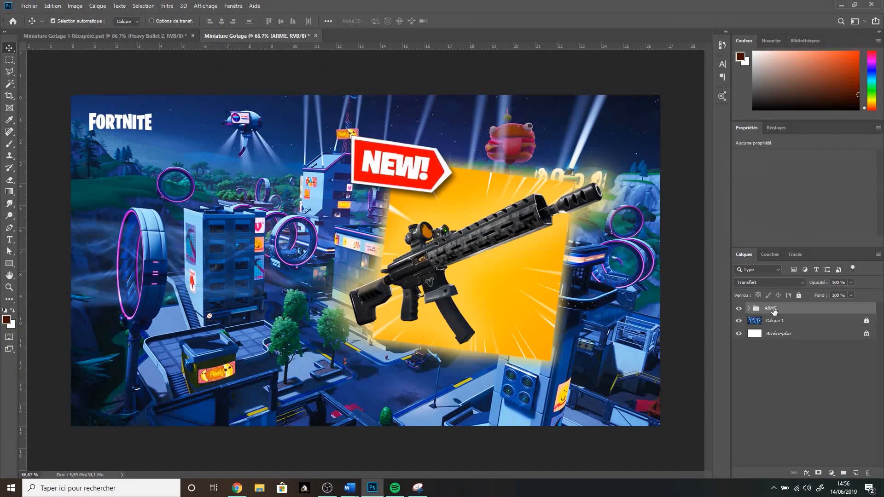
key("ctrl+t")
key("Return")
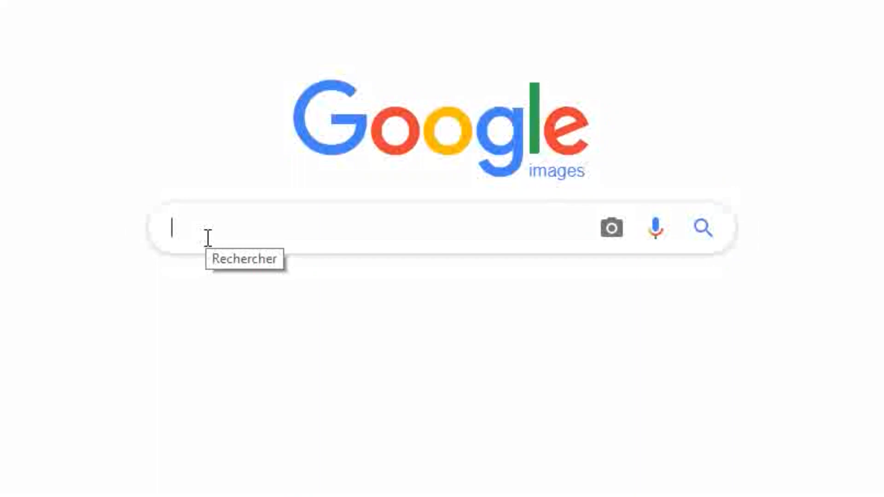
Step: Search Google Images for Gotaga and copy the portrait of him with crossed arms, grey cap and black jersey
type("Gotaga")
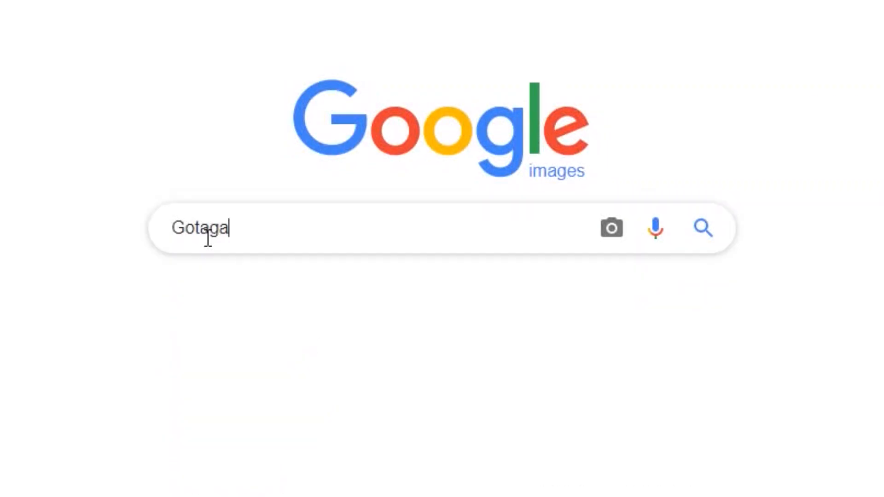
key("Return")
scroll(333, 204, "down", 3)
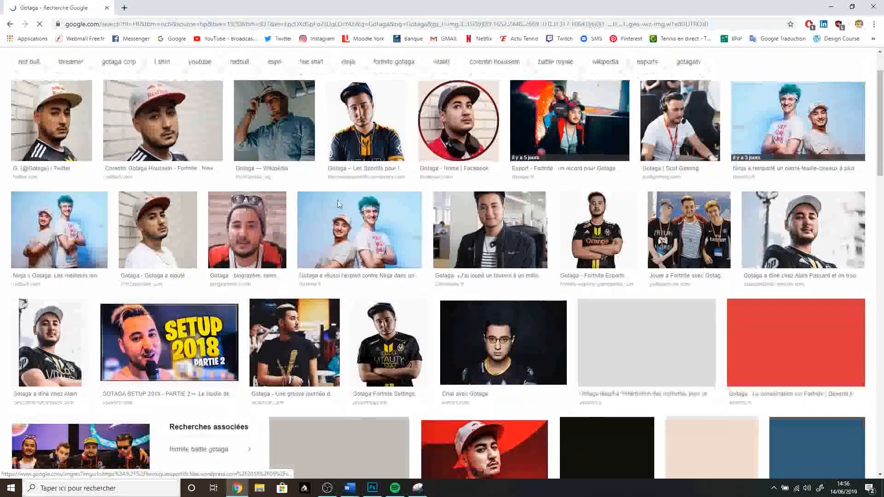
left_click(69, 253)
right_click(261, 249)
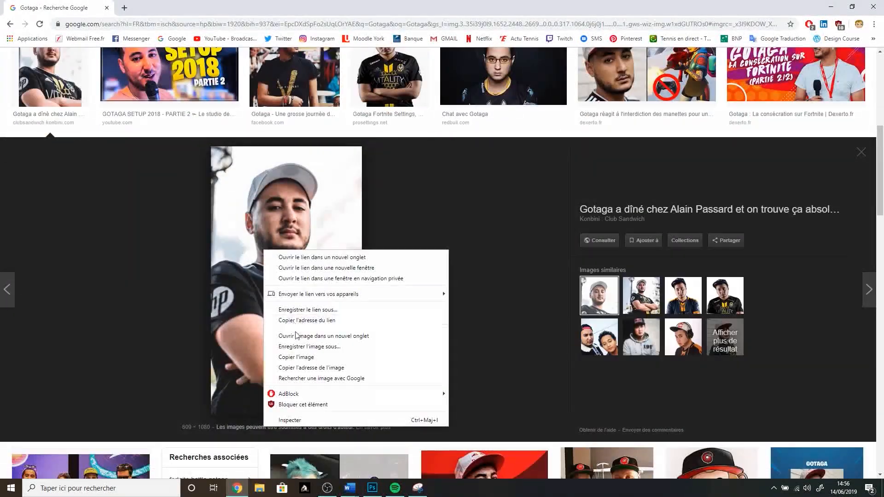
left_click(300, 356)
Step: Switch back to Photoshop, paste the portrait and move it over the left part of the canvas
left_click(372, 487)
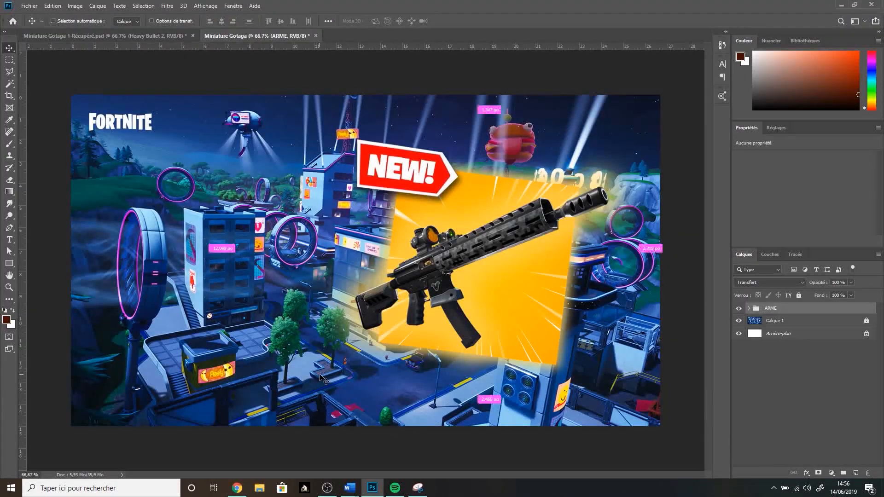
key("ctrl+v")
left_click_drag(318, 281, 242, 283)
left_click_drag(159, 279, 159, 280)
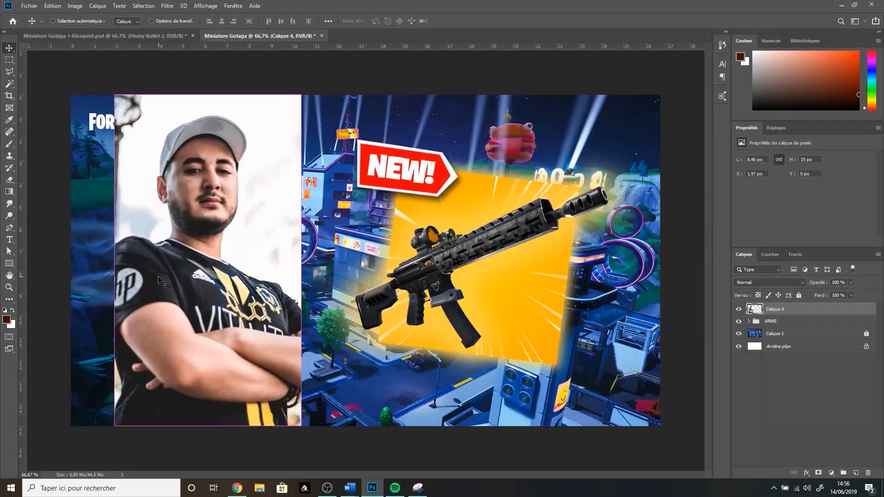
Step: Enlarge the portrait to about 145 % so it fills the canvas's left side, keeping the cap inside the frame
key("ctrl+t")
scroll(295, 329, "down", 2)
left_click_drag(334, 344, 354, 380)
left_click_drag(302, 291, 302, 317)
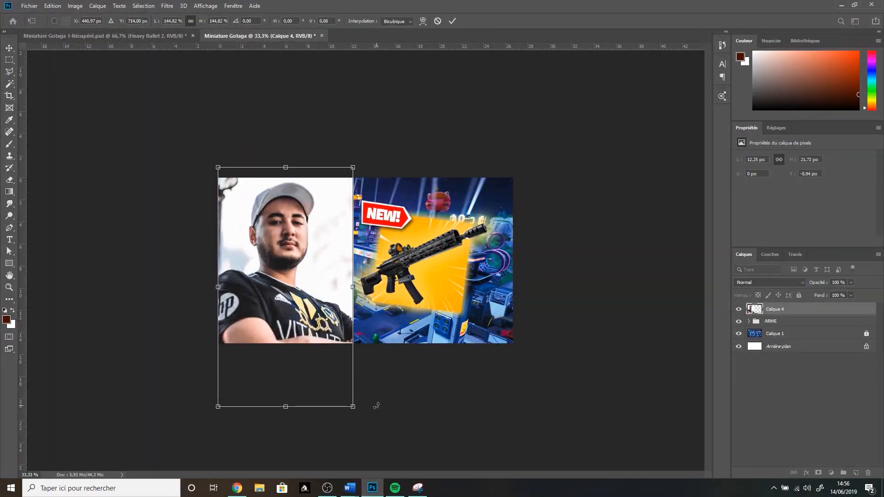
left_click_drag(353, 407, 355, 410)
key("Return")
Step: Rotate the portrait about 2.9° counterclockwise, enlarge it to about 107 % and nudge it so the cap meets the canvas's upper edge
scroll(359, 415, "up", 1)
key("ctrl+t")
left_click_drag(362, 104, 352, 98)
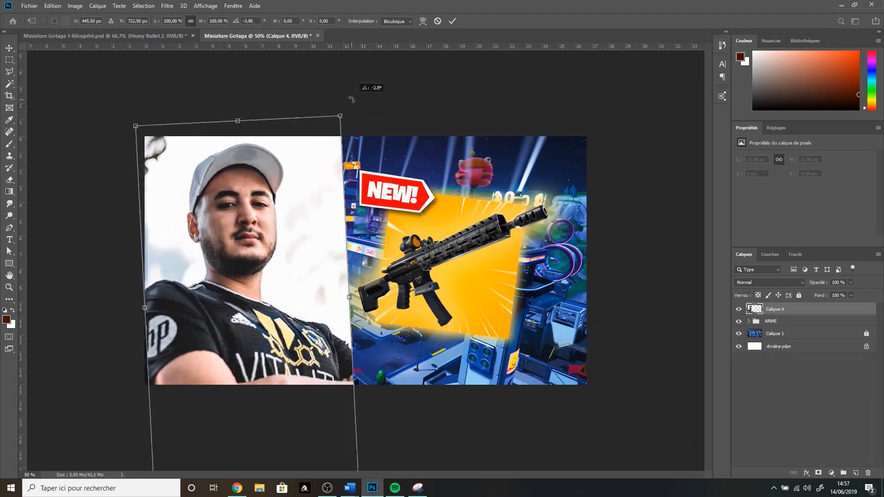
left_click_drag(136, 126, 120, 103)
left_click_drag(208, 211, 217, 223)
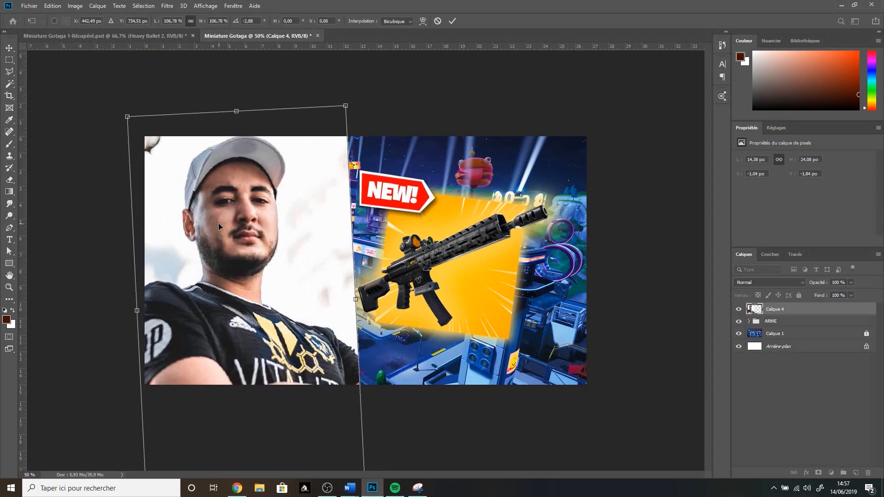
key("Return")
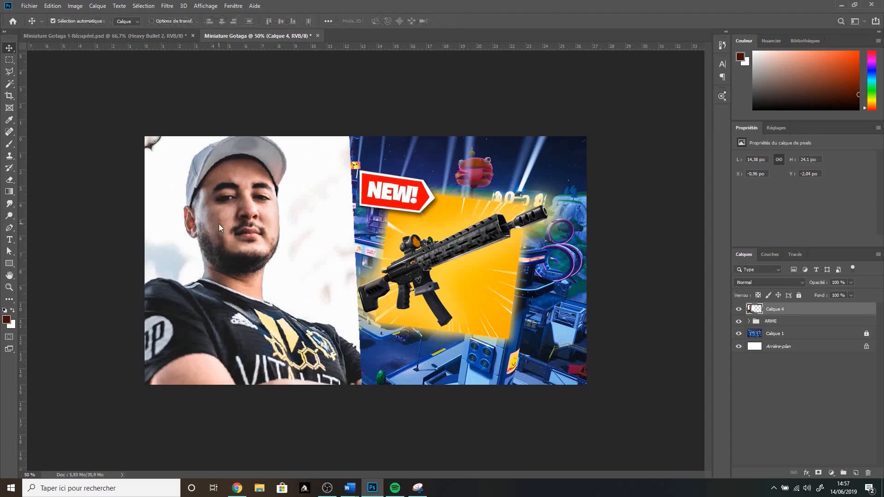
Step: Select the man including his cap with Quick Selection and refine the outline in Select and Mask with strong smoothing
right_click(9, 83)
left_click(46, 82)
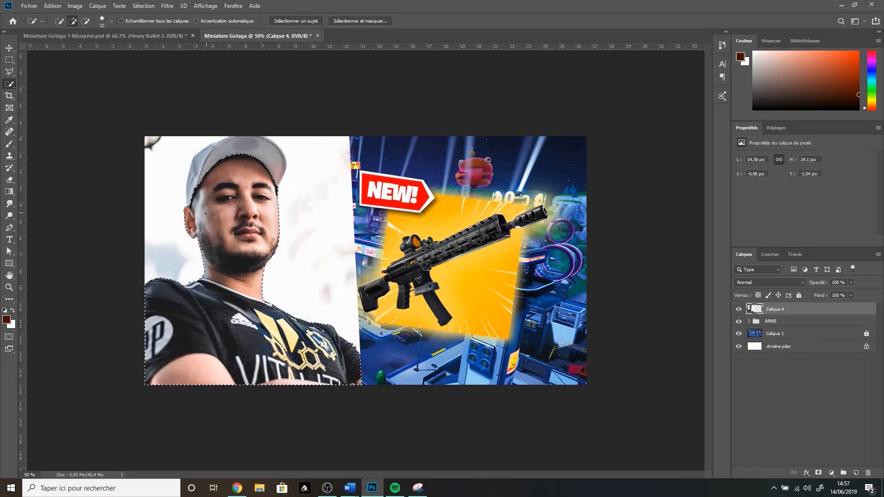
left_click_drag(196, 178, 208, 160)
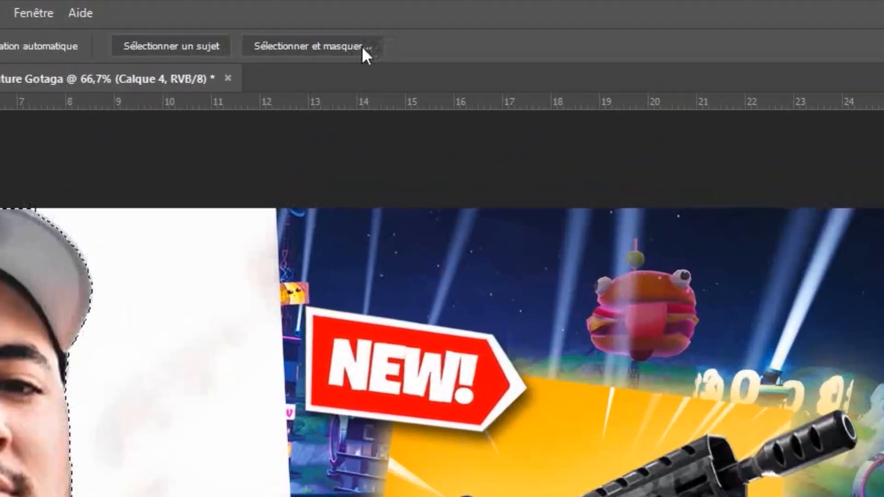
left_click(382, 21)
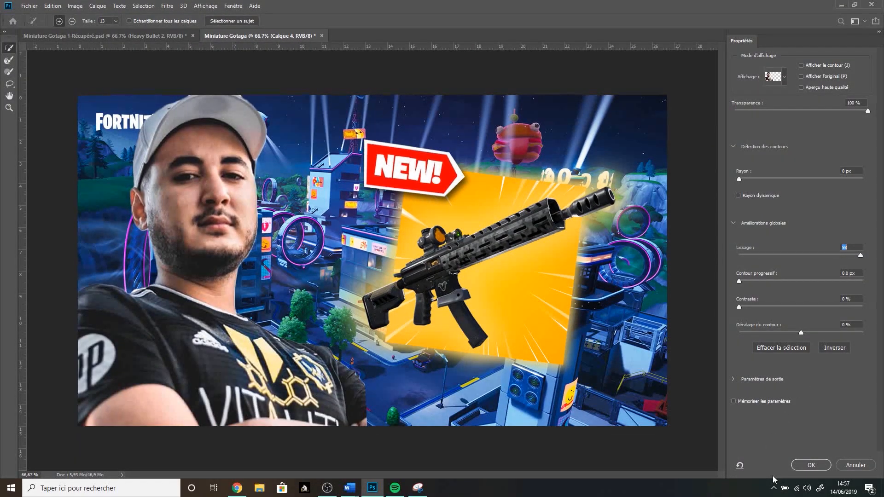
left_click(827, 466)
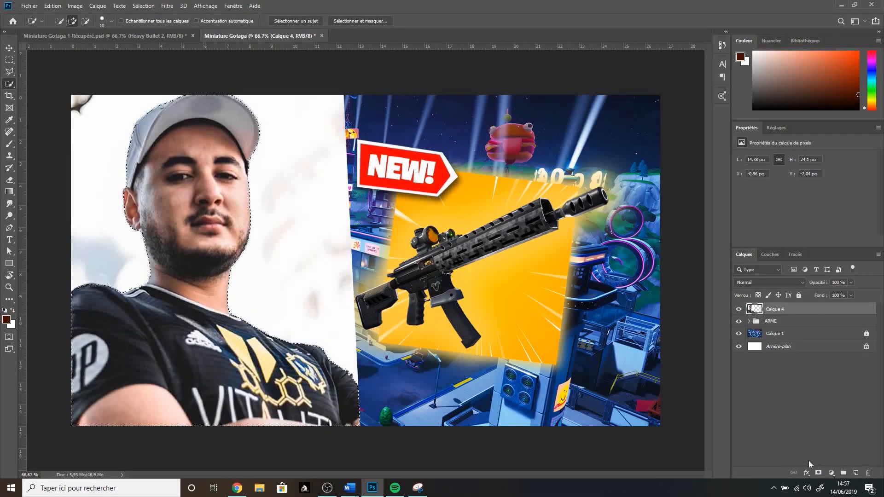
Step: Mask out the portrait's white background using the selection and rename the layer as Gotaga
double_click(799, 309)
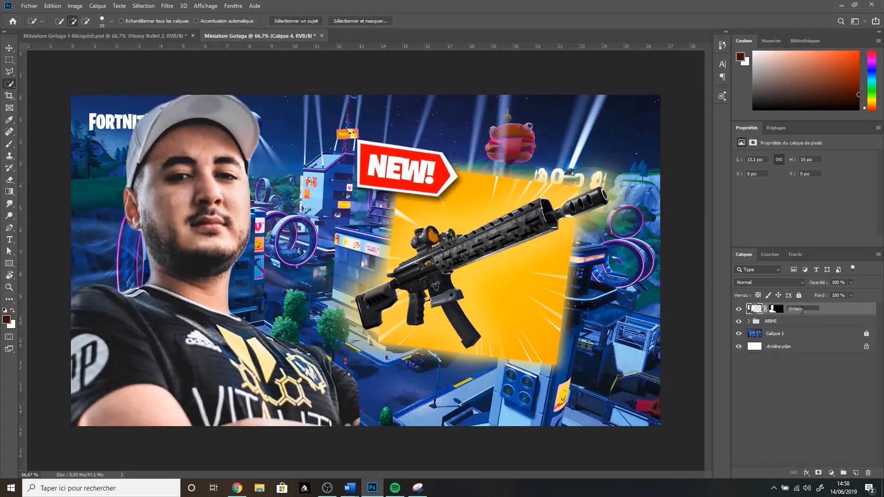
key("Return")
Step: Add a Curves adjustment clipped to the Gotaga layer and reshape its curve to strengthen the portrait's contrast
left_click(776, 128)
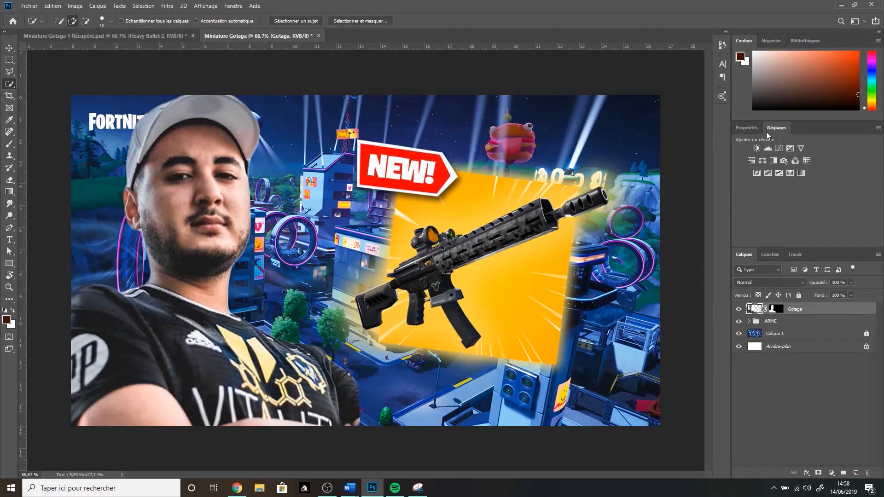
left_click(779, 149)
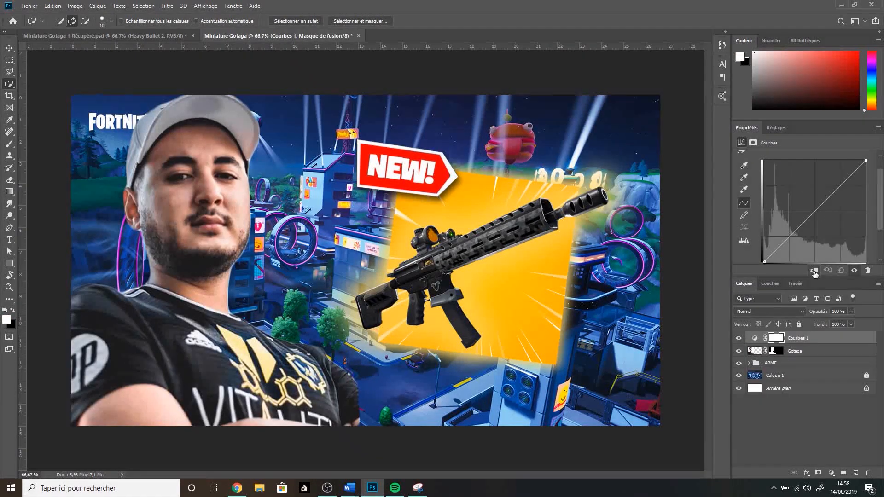
left_click(814, 273)
left_click_drag(822, 206, 802, 225)
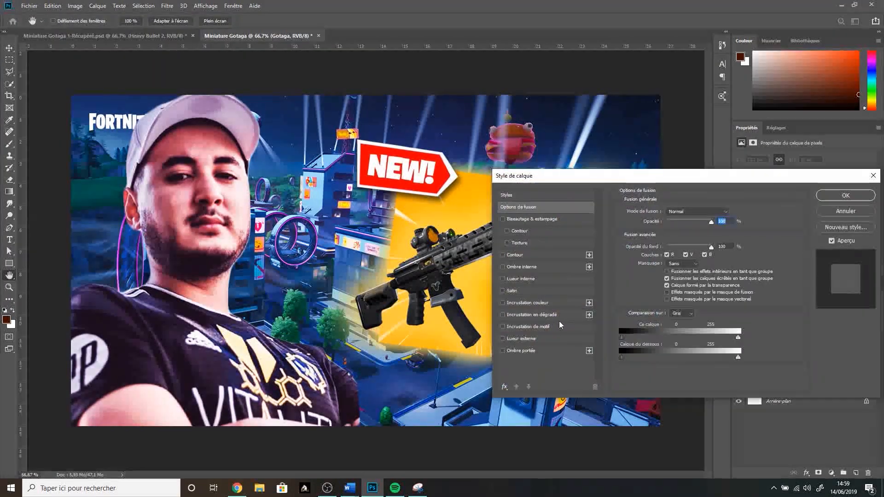
Step: Give the Gotaga layer a wide pink outer glow with 0 % spread
left_click(525, 339)
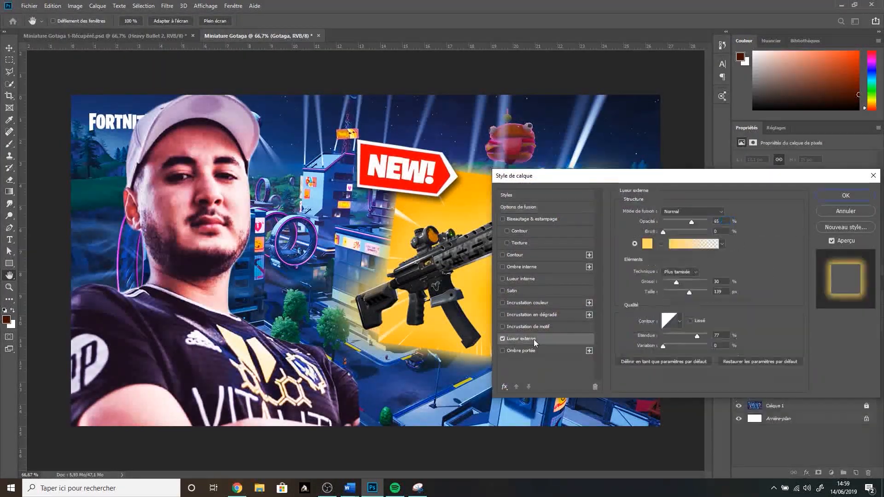
left_click(647, 244)
left_click_drag(230, 66, 592, 210)
left_click(536, 254)
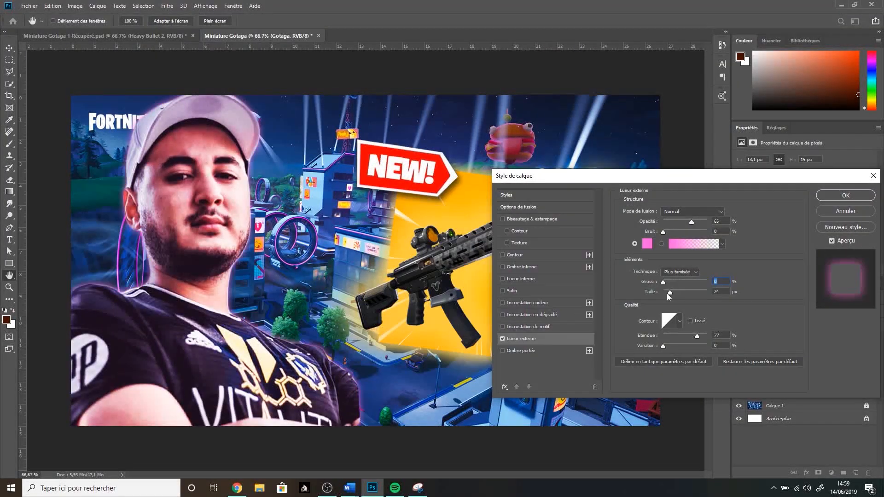
left_click_drag(670, 293, 691, 288)
left_click(860, 201)
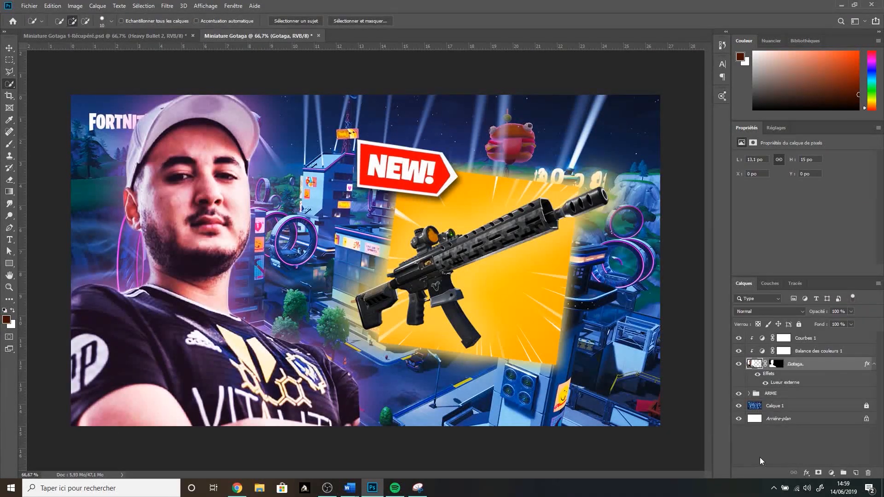
Step: Group the Gotaga layer with its Curves and Color Balance adjustments and name the group Gotaga
left_click(823, 340, "shift")
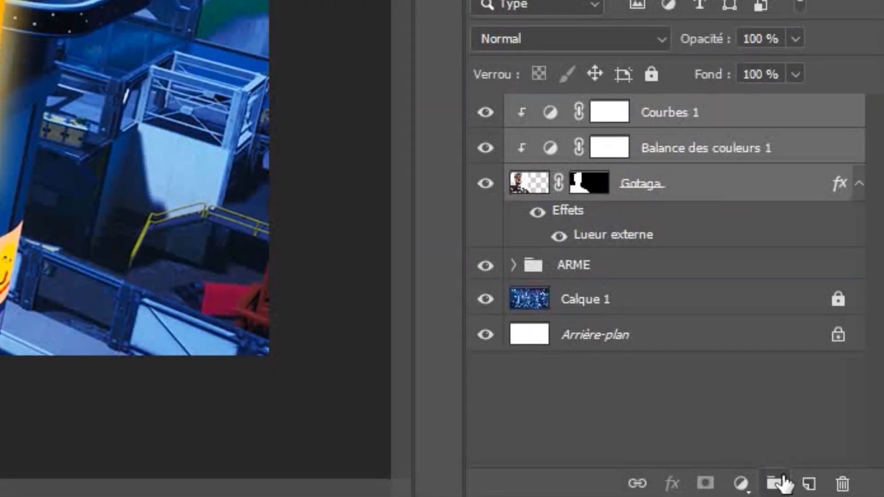
left_click(844, 473)
double_click(574, 111)
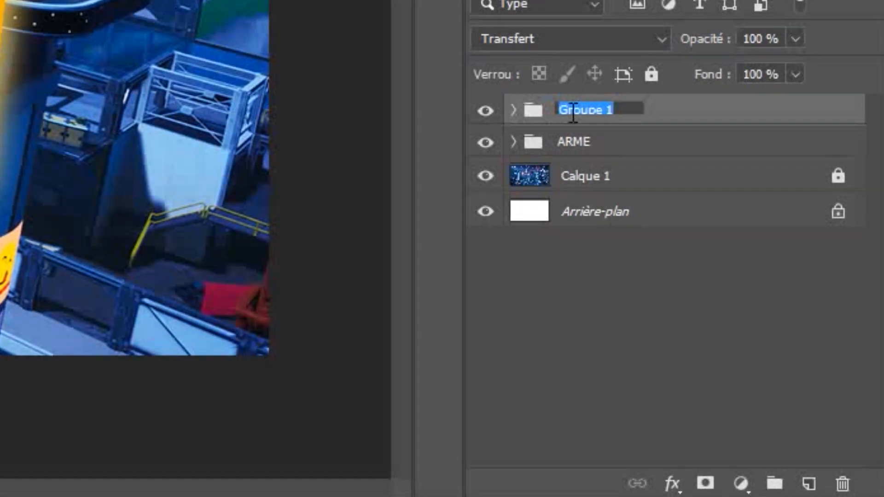
type("Gotaga")
key("Return")
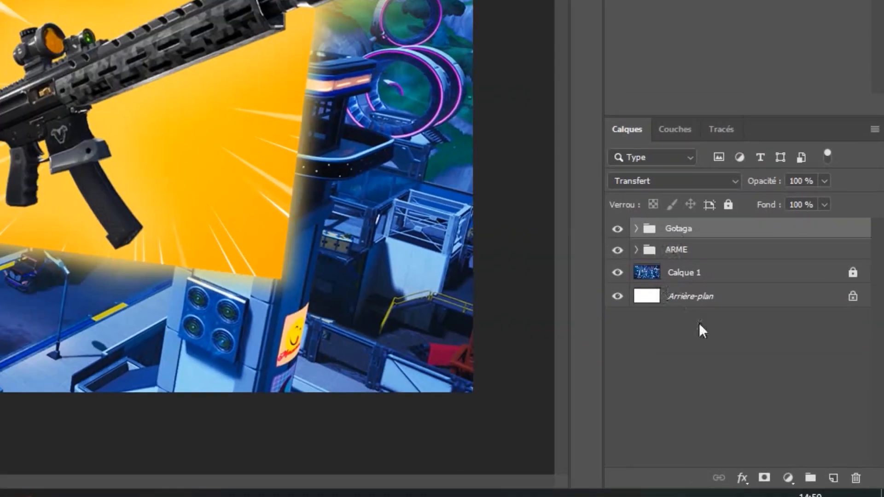
left_click(700, 325)
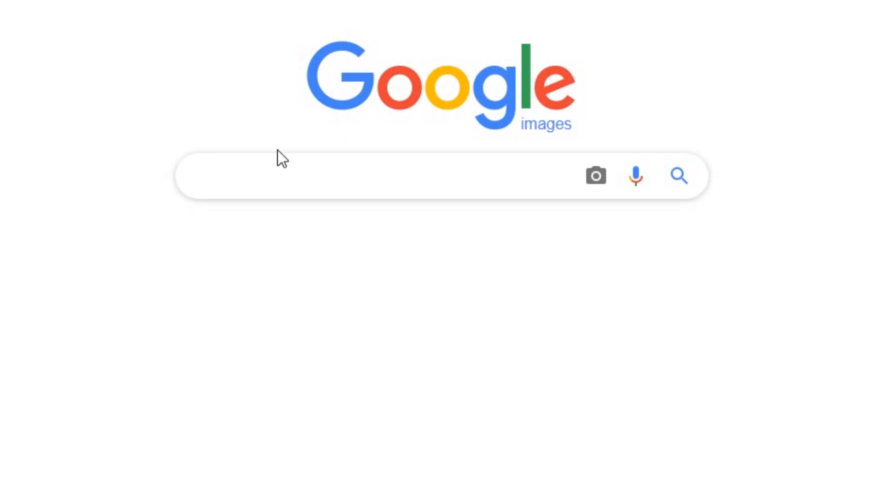
Step: Search Google Images for "Electric stock" and copy the first lightning picture with its branching bolts on black
type("Electric stock")
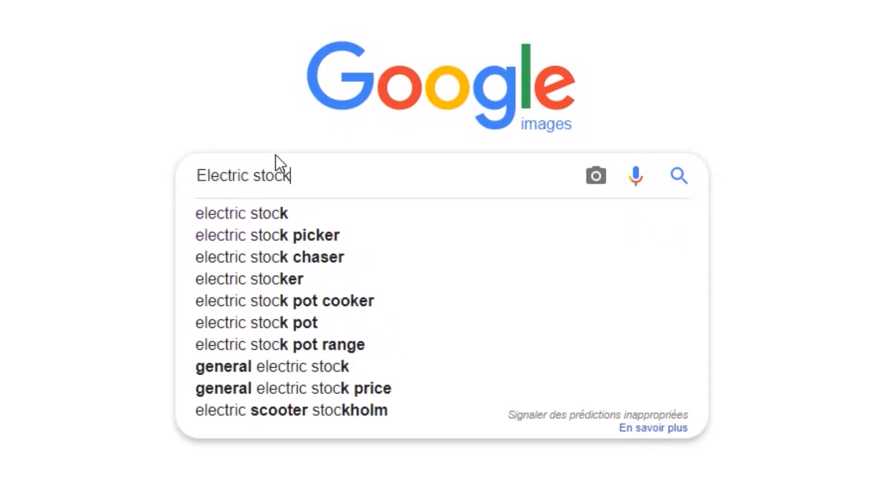
key("Return")
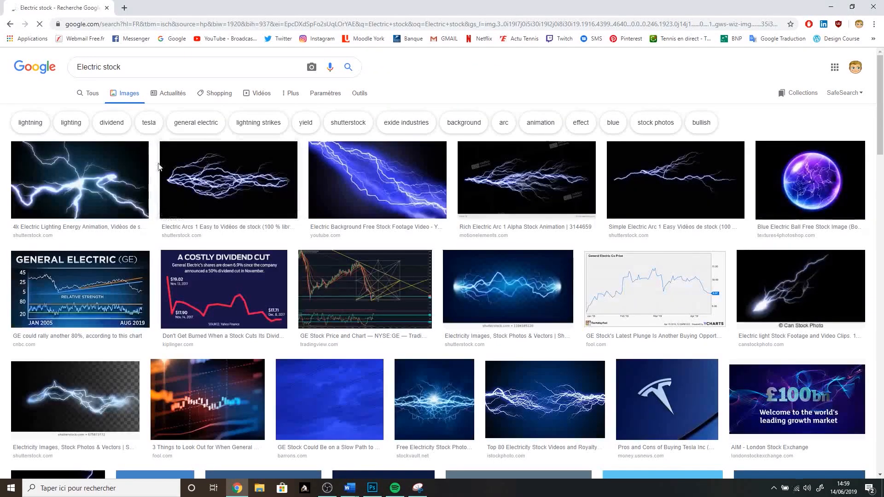
left_click(113, 166)
right_click(262, 258)
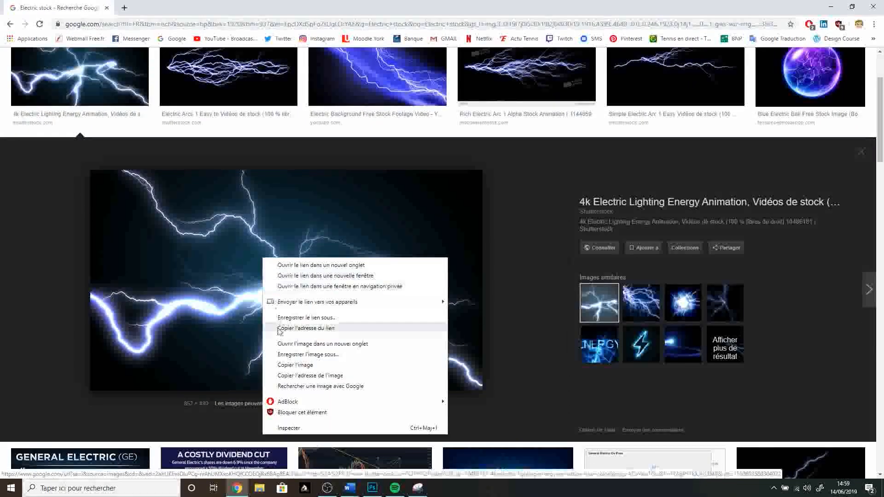
left_click(288, 364)
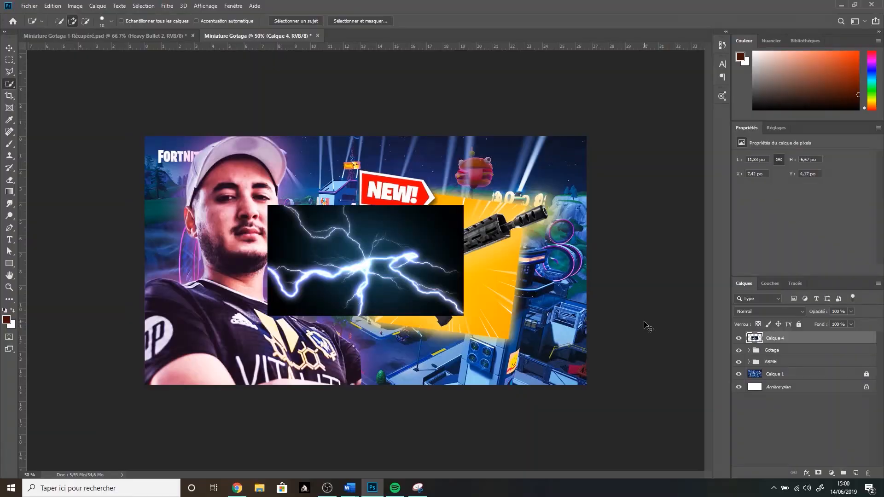
Step: Paste the lightning picture into the thumbnail above the groups and scale it to about 224 % to cover the canvas
key("ctrl+t")
left_click_drag(464, 316, 588, 385)
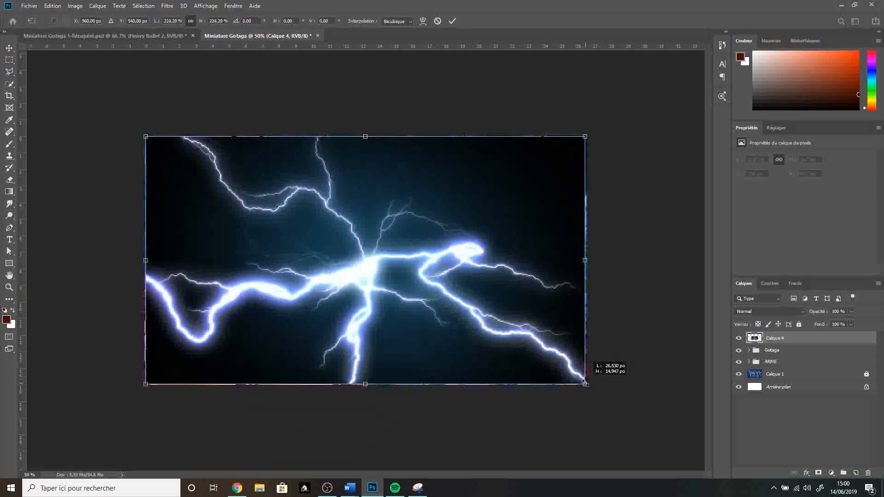
key("Return")
Step: Add a Hue/Saturation adjustment clipped to the lightning layer and shift the hue to a purple-pink
left_click(777, 129)
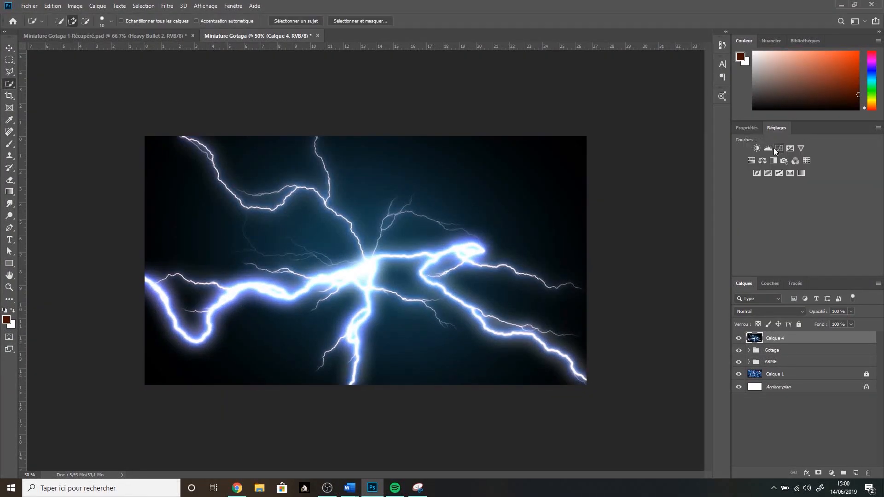
left_click(752, 161)
left_click_drag(804, 194, 854, 194)
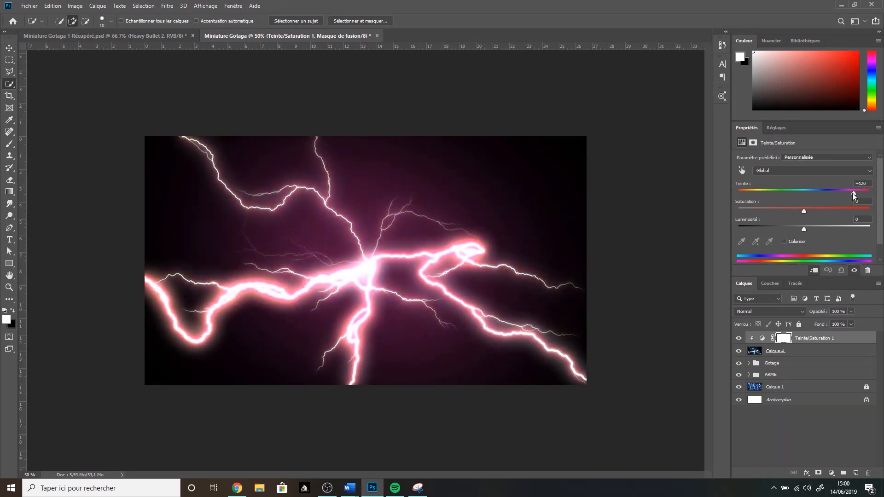
Step: Merge the lightning layer with its Hue/Saturation adjustment and set the merged layer's blending mode to Eclaircir (Lighten)
left_click(812, 356, "shift")
right_click(813, 357)
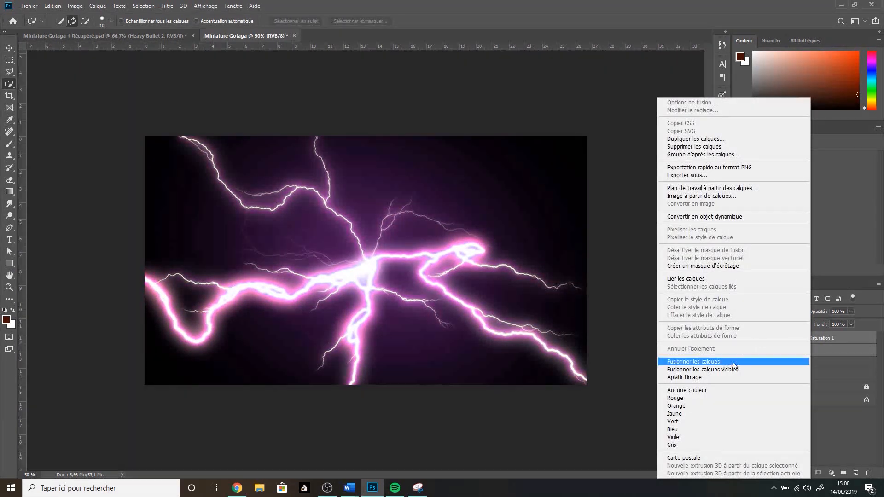
left_click(691, 361)
left_click(744, 315)
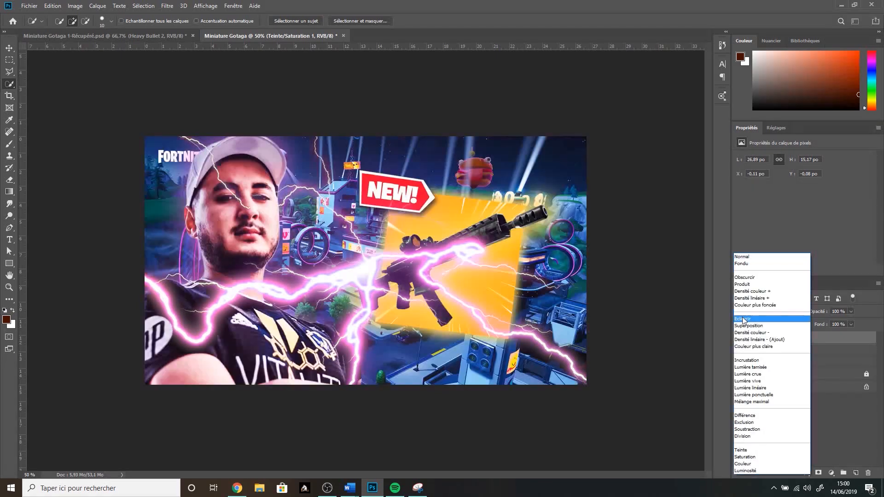
left_click(743, 319)
Step: Rotate the lightning so its bolts run upright and place it along the thumbnail's left edge in front of the portrait
left_click(9, 47)
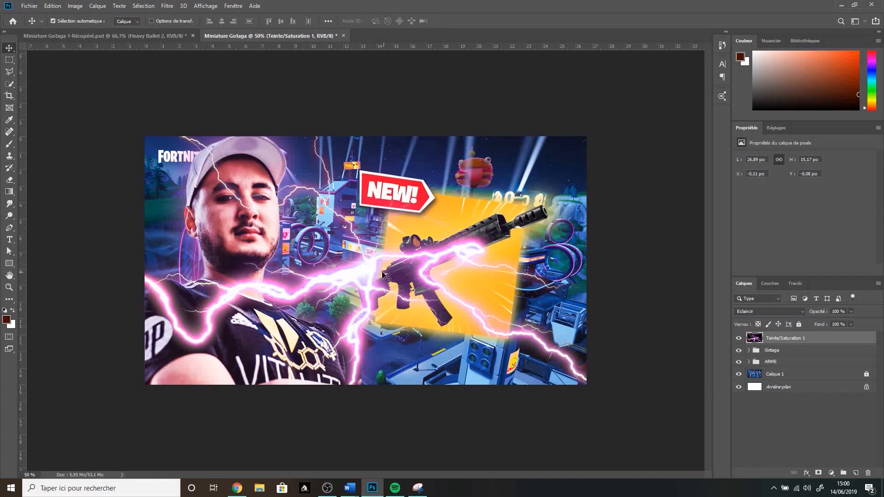
left_click_drag(366, 274, 217, 245)
key("ctrl+t")
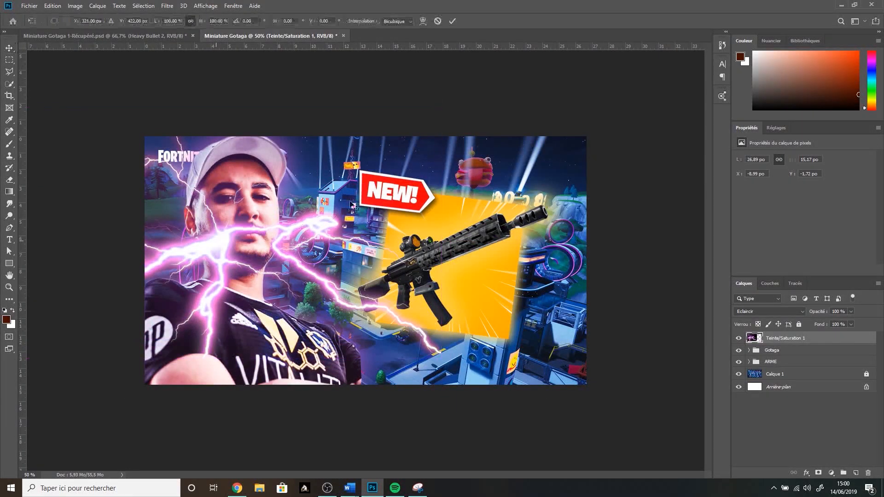
left_click_drag(438, 101, 9, 138)
left_click_drag(270, 270, 250, 412)
key("Return")
Step: Duplicate the lightning layer, rotate the copy about -68° into the thumbnail's upper-right corner, and place it below the ARME group
left_click_drag(783, 339, 856, 473)
left_click_drag(196, 371, 423, 283)
key("ctrl+t")
left_click_drag(680, 138, 403, 111)
left_click_drag(445, 298, 612, 177)
key("Return")
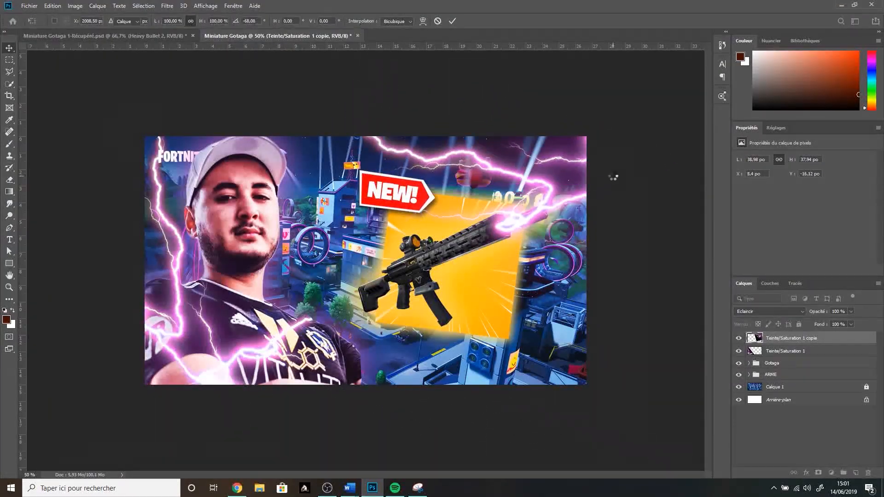
left_click_drag(829, 338, 830, 382)
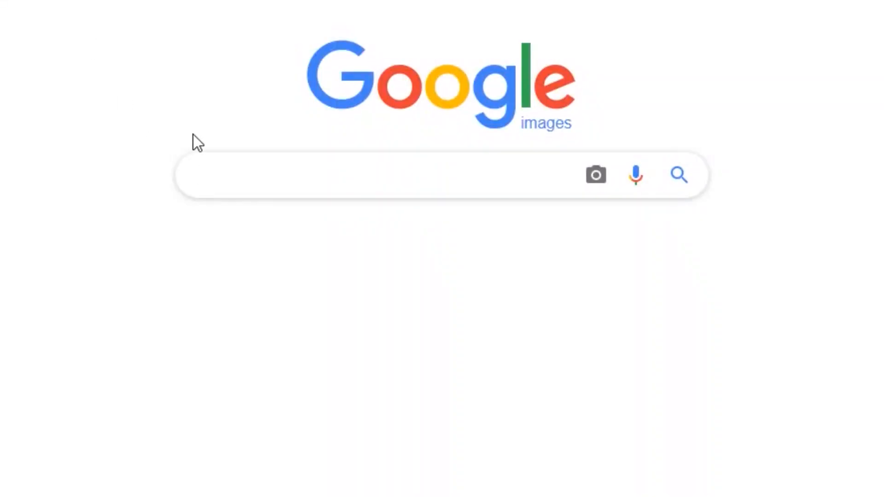
Step: Search Google Images for "Sniper Bullet" and copy the picture of the golden .30-06 Springfield bullet on a checkered background
type("Sniper B")
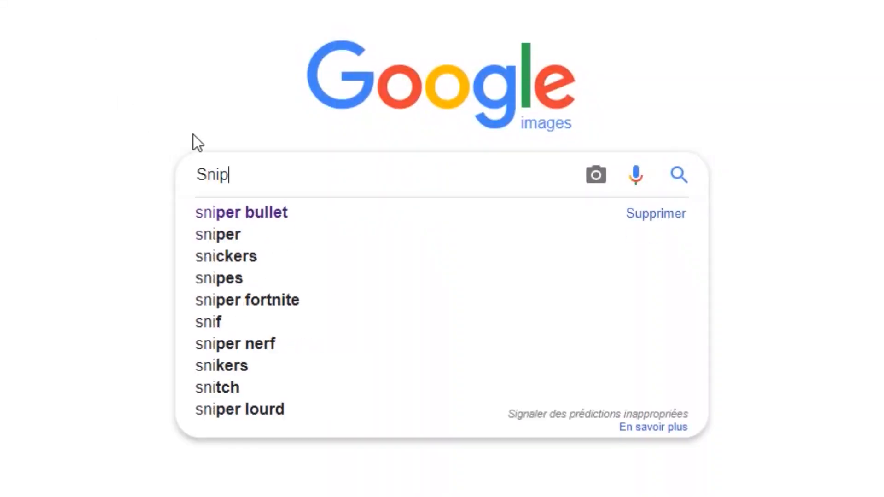
type("ullet")
key("Return")
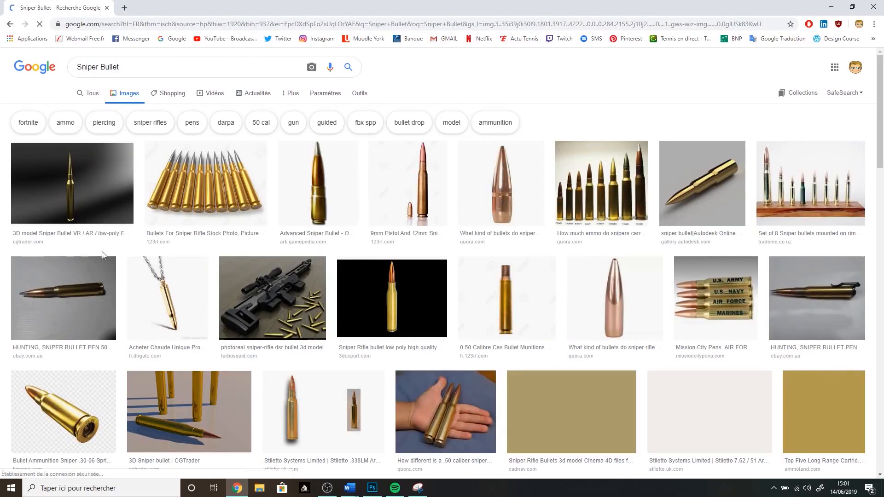
left_click(71, 393)
right_click(203, 326)
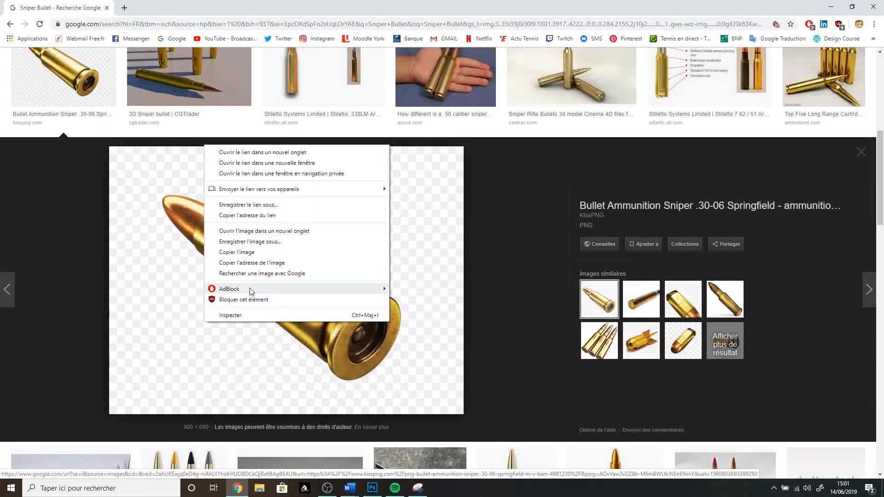
left_click(239, 254)
Step: Paste the bullet picture into the Photoshop thumbnail and cut the bullet out of its checkered background with a layer mask
left_click(372, 488)
key("ctrl+v")
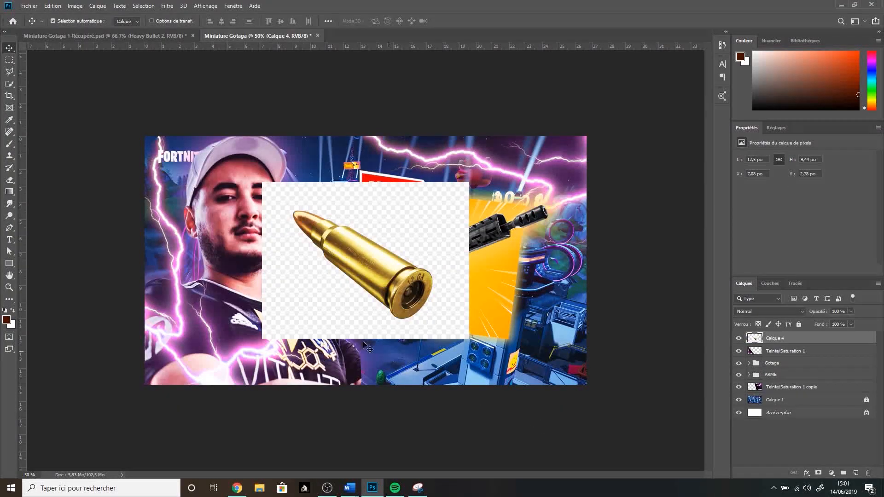
left_click(9, 84)
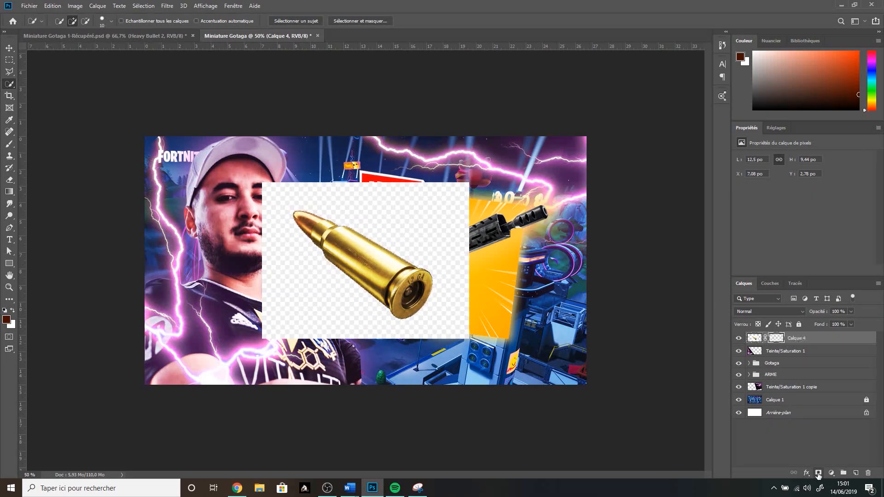
Step: Rotate and scale the cut-out bullet and place it over the lower-right part of the portrait's chest
left_click(9, 48)
left_click_drag(364, 264, 307, 337)
key("ctrl+t")
key("Return")
key("ctrl+t")
left_click_drag(205, 255, 243, 245)
left_click_drag(324, 354, 336, 359)
key("Return")
Step: Duplicate the bullet layer, tilt and shrink the copy, and place it over the yellow square's lower-right corner
left_click_drag(815, 342, 856, 473)
left_click_drag(321, 355, 491, 318)
key("ctrl+t")
left_click_drag(594, 238, 562, 371)
left_click_drag(549, 192, 537, 231)
mouse_move(495, 310)
left_mouse_down()
mouse_move(510, 300)
mouse_move(511, 309)
left_mouse_up()
key("Return")
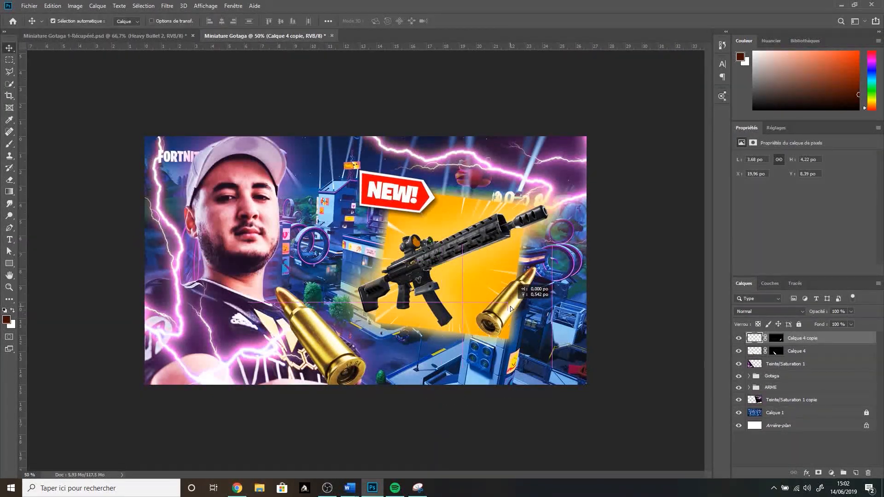
Step: Apply a 3.7-pixel Gaussian Blur to the bullet over the portrait and add a clipped Color Balance adjustment giving it a warmer tone
left_click(167, 6)
mouse_move(183, 137)
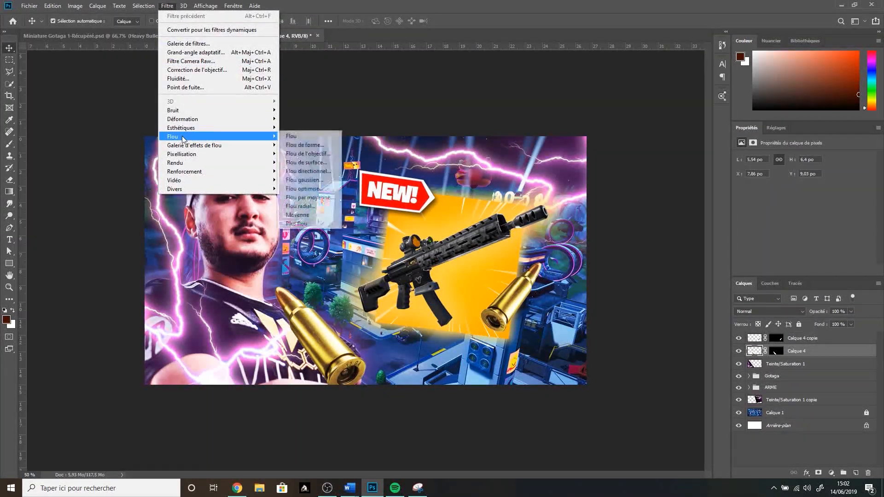
left_click(304, 180)
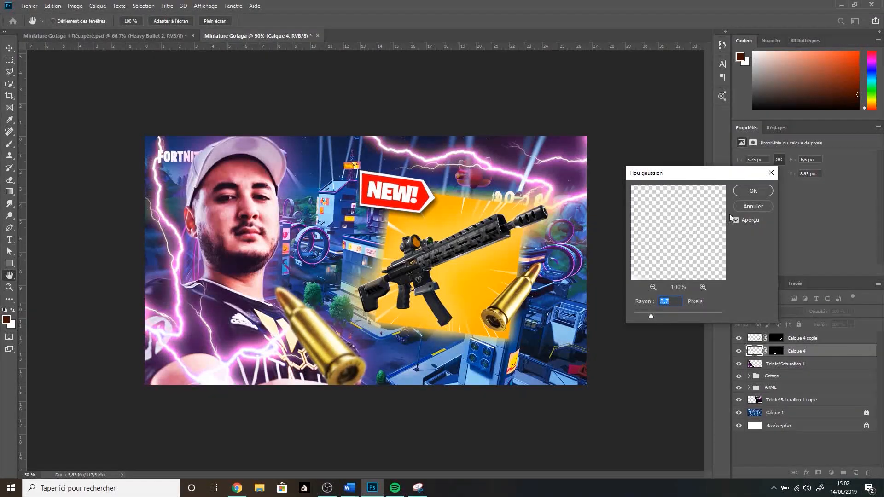
left_click(754, 191)
left_click(776, 127)
left_click(765, 160)
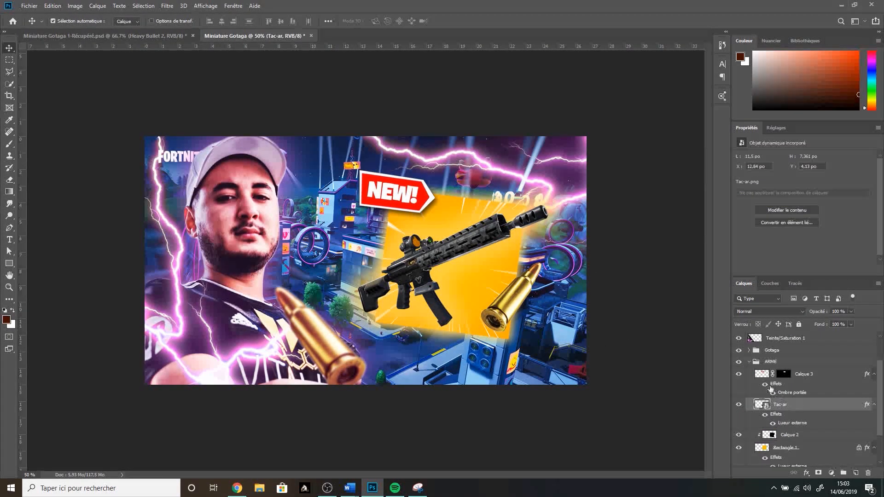
Step: Add a Curves adjustment clipped to the Tac-ar rifle layer and raise the curve to brighten the rifle
left_click(774, 132)
left_click(766, 150)
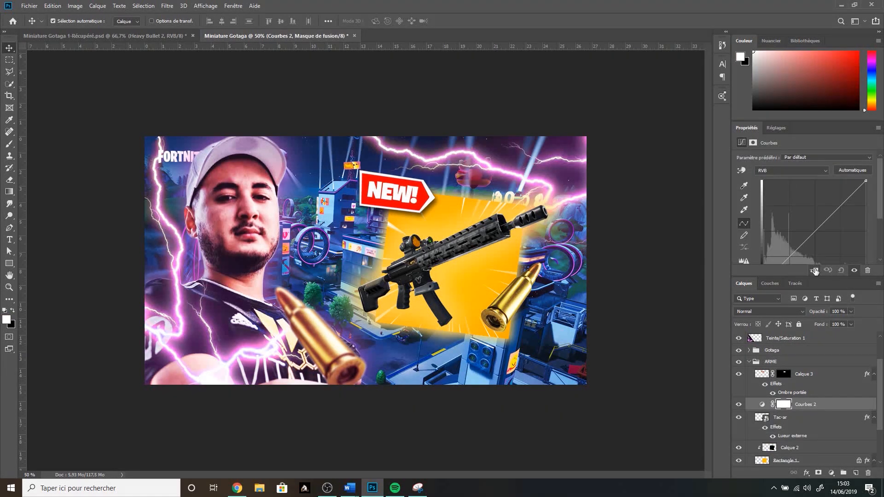
left_click_drag(831, 215, 799, 228)
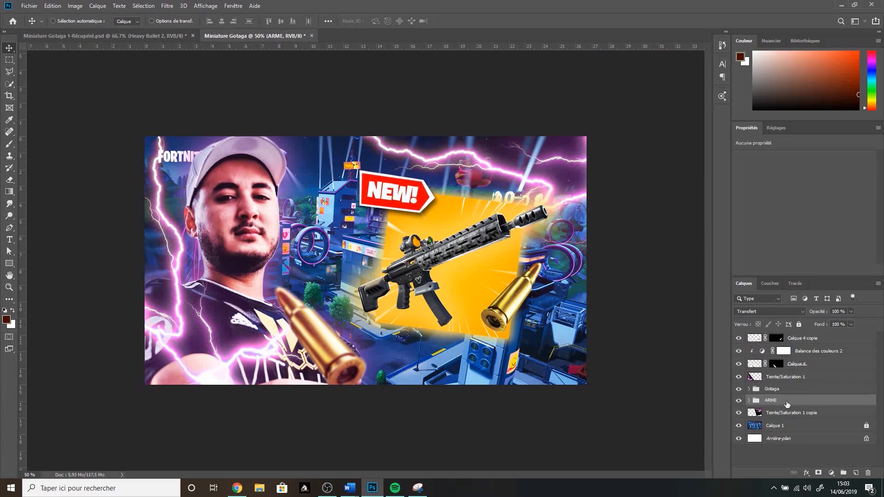
Step: Scale the ARME group up to about 111 %
key("ctrl+t")
left_click_drag(548, 345, 560, 355)
key("Return")
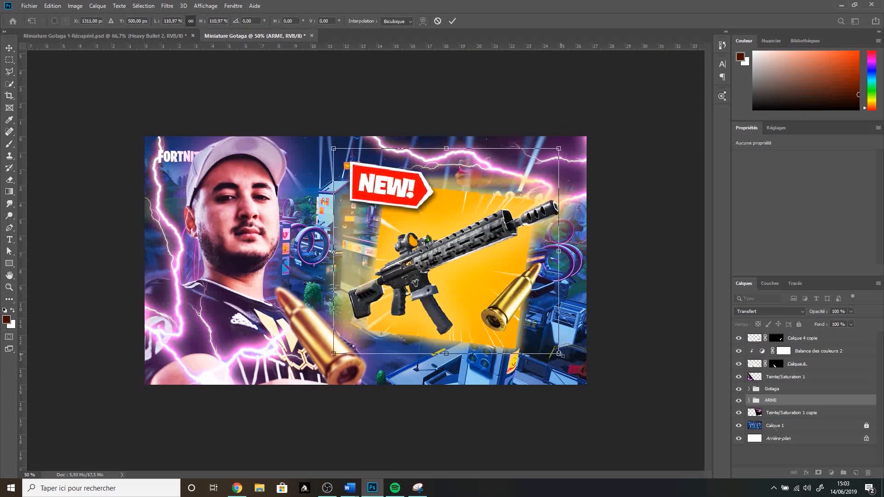
Step: Enlarge the Gotaga group and adjust its position on the thumbnail's left side
left_click(794, 389)
key("ctrl+t")
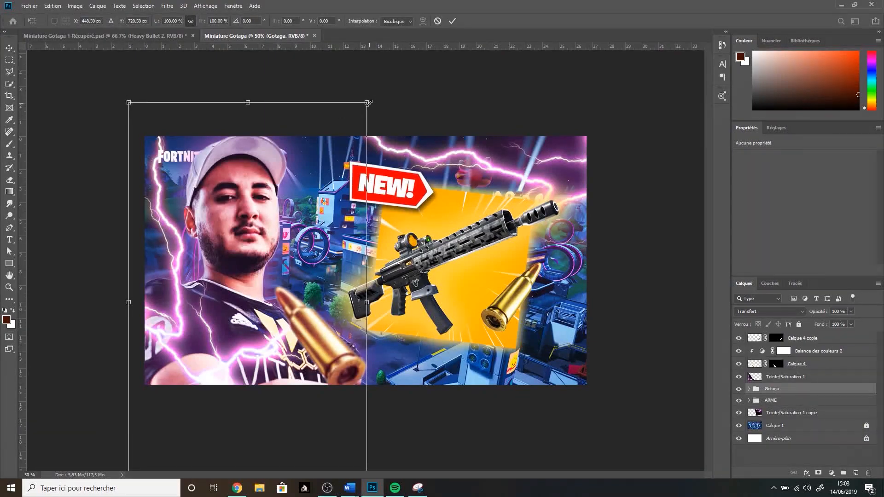
mouse_move(368, 103)
left_mouse_down()
mouse_move(378, 85)
mouse_move(378, 106)
left_mouse_up()
key("Return")
key("ctrl+t")
left_click_drag(242, 226, 257, 229)
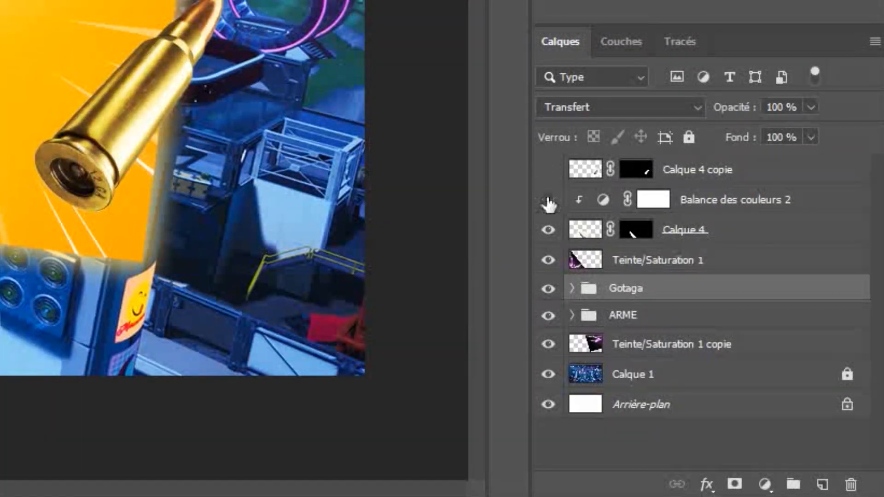
Step: Hide every layer and group above Calque 1 and create a new layer directly above that background picture
left_click_drag(548, 203, 552, 343)
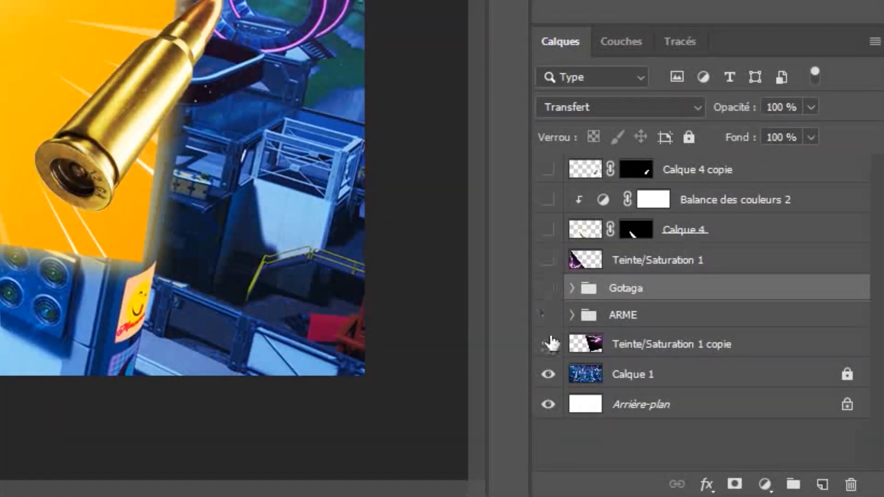
left_click(736, 374)
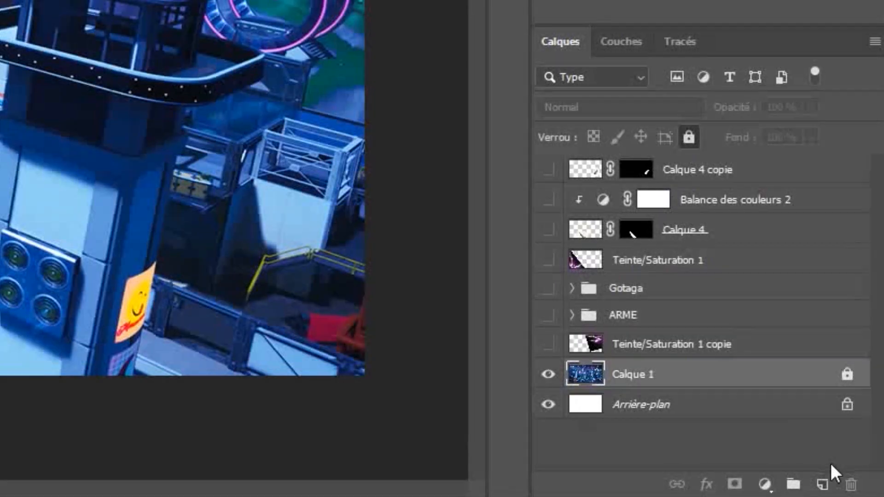
left_click(824, 485)
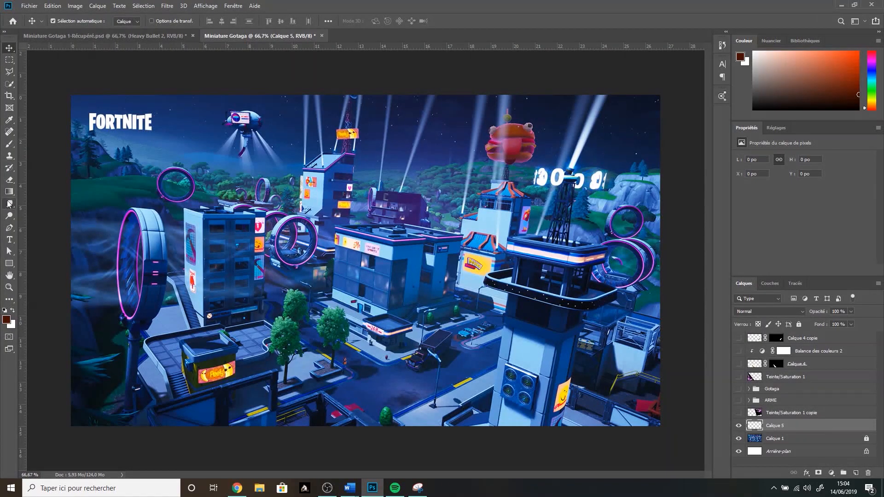
Step: Draw a radial bright cyan-to-transparent gradient from the lower-right corner on the new layer and set its blending mode to Superposition (Screen)
left_click(9, 192)
left_click(59, 22)
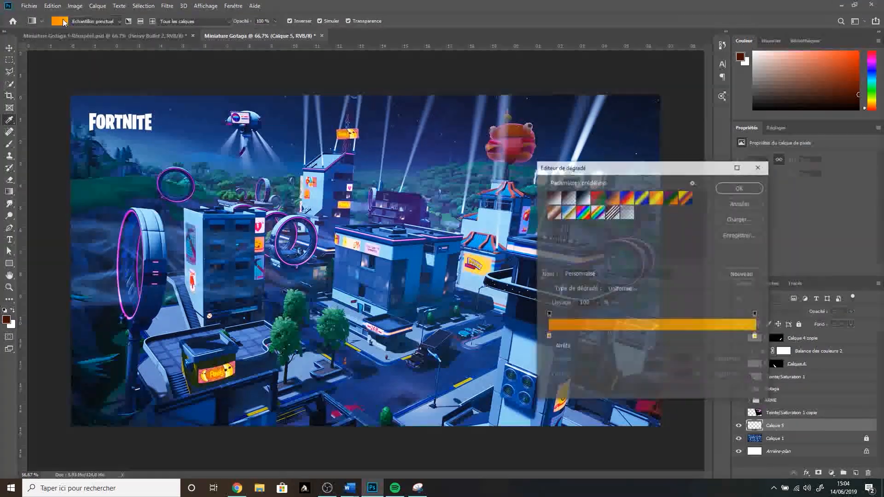
left_click(574, 198)
double_click(548, 338)
left_click(535, 290)
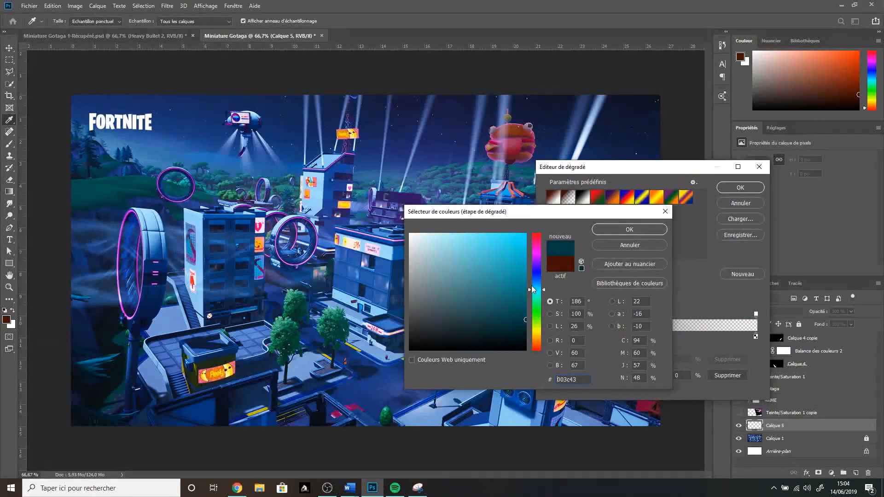
left_click(526, 234)
left_click(630, 229)
left_click(741, 188)
left_click_drag(679, 436, 19, 113)
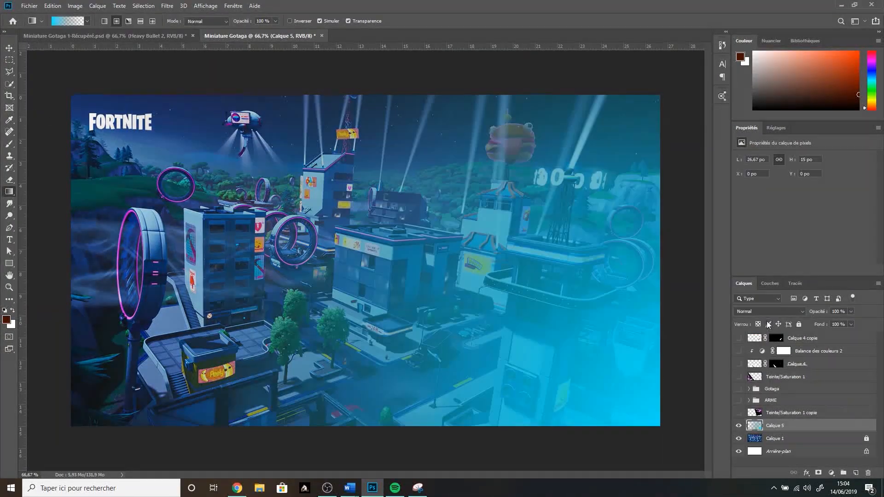
left_click(767, 312)
left_click(761, 331)
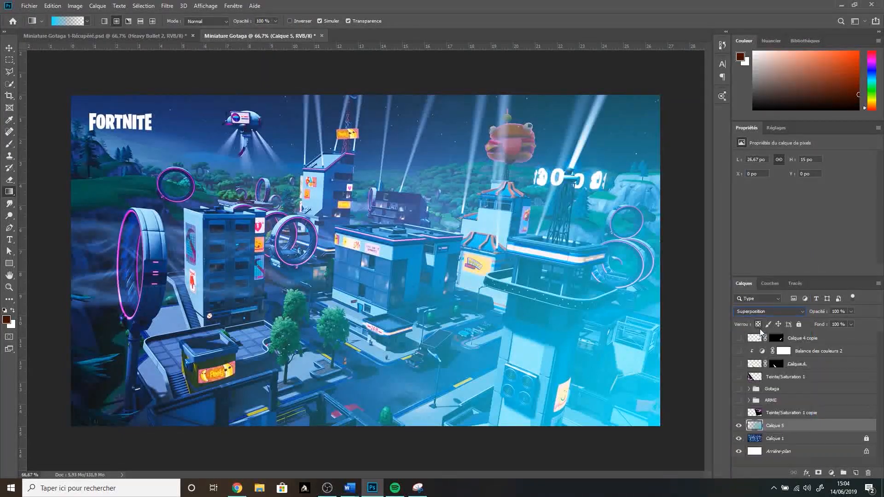
Step: Remove the FORTNITE logo from the Calque 1 background with the Spot Healing Brush and show all the hidden layers again
left_click(8, 132)
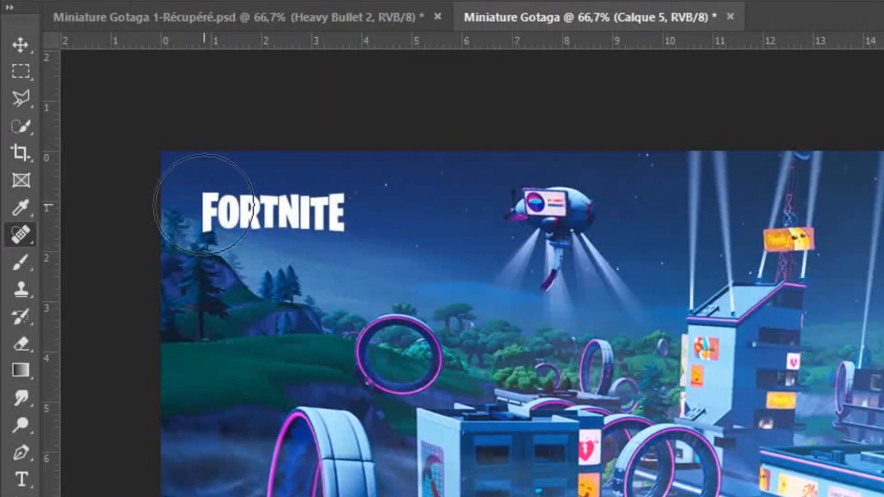
left_click_drag(230, 212, 214, 211)
left_click_drag(89, 123, 152, 124)
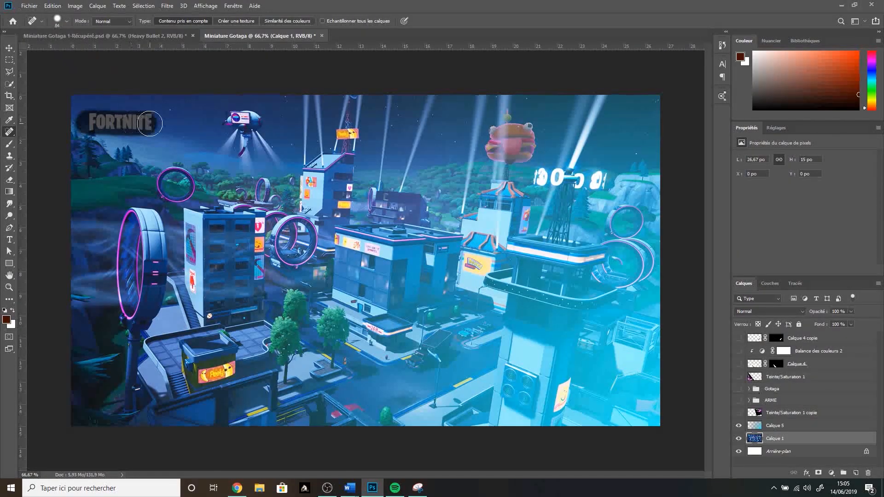
left_click_drag(738, 338, 740, 418)
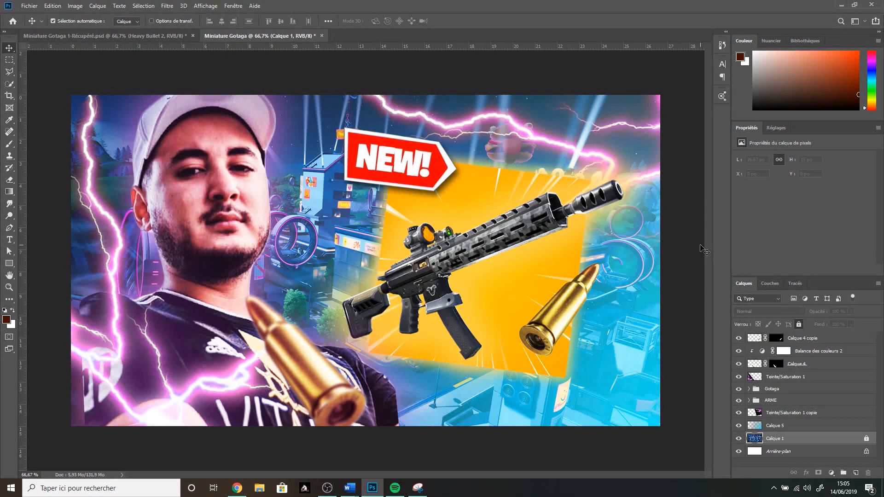
left_click(328, 489)
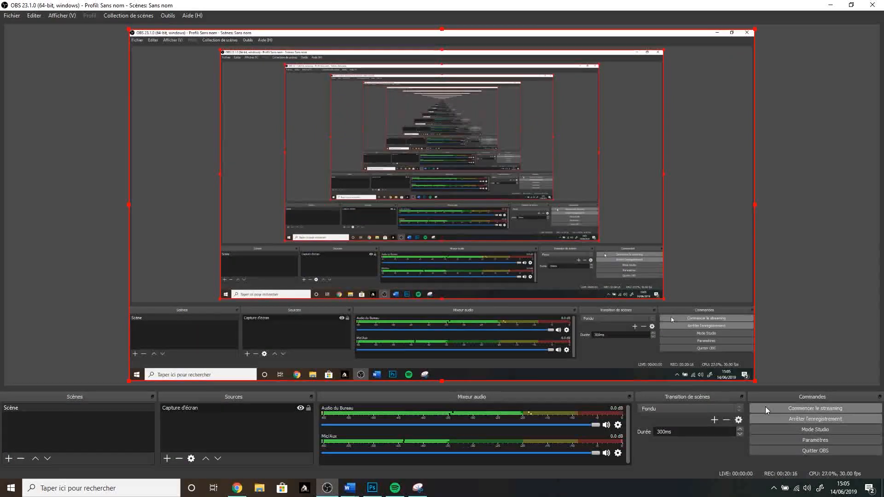